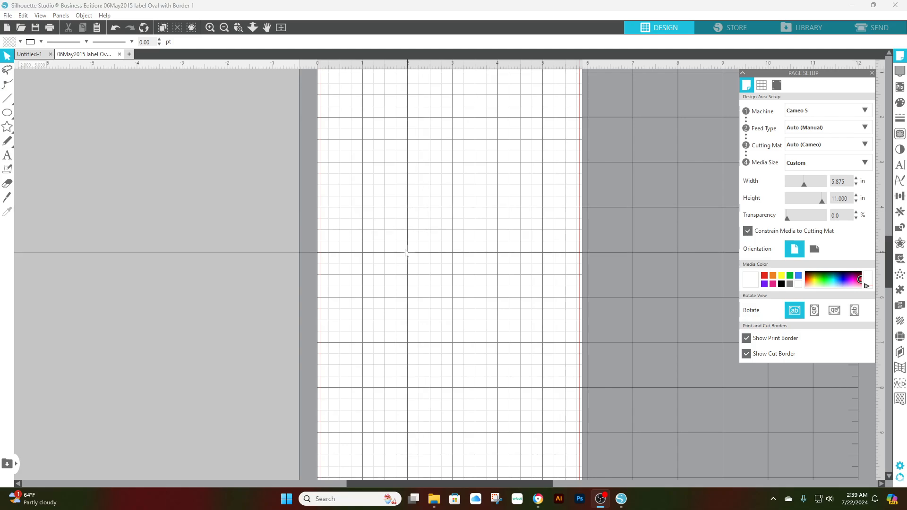
Open "06May2015 label Oval with Border 1.png" from Downloads and move the oval label down and right on the page
click(3, 16)
click(26, 47)
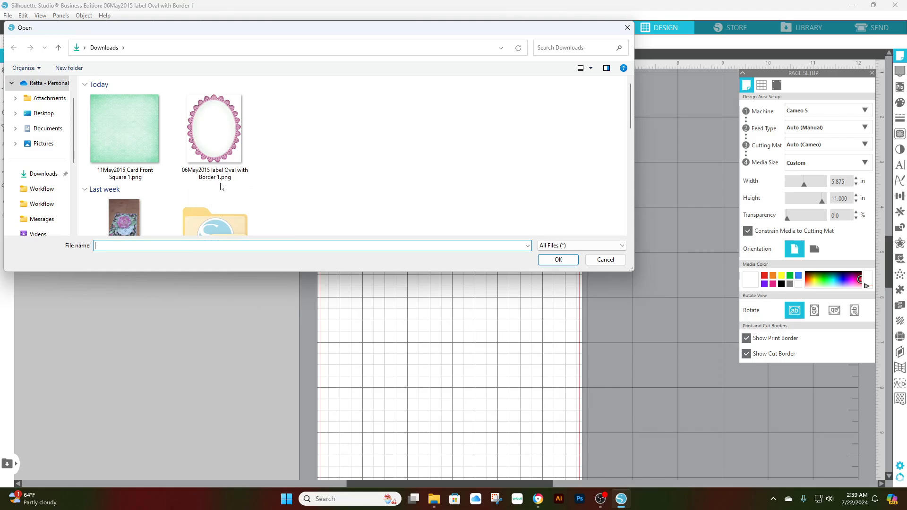
click(217, 137)
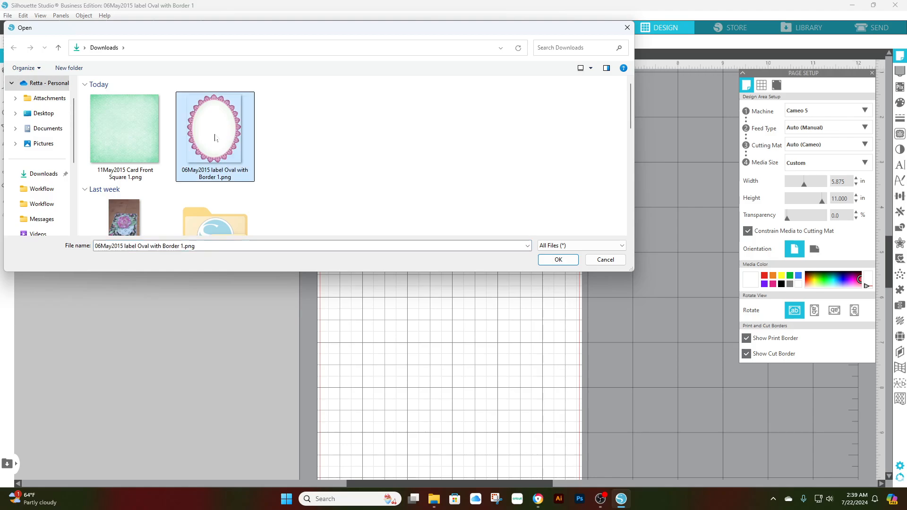
click(558, 260)
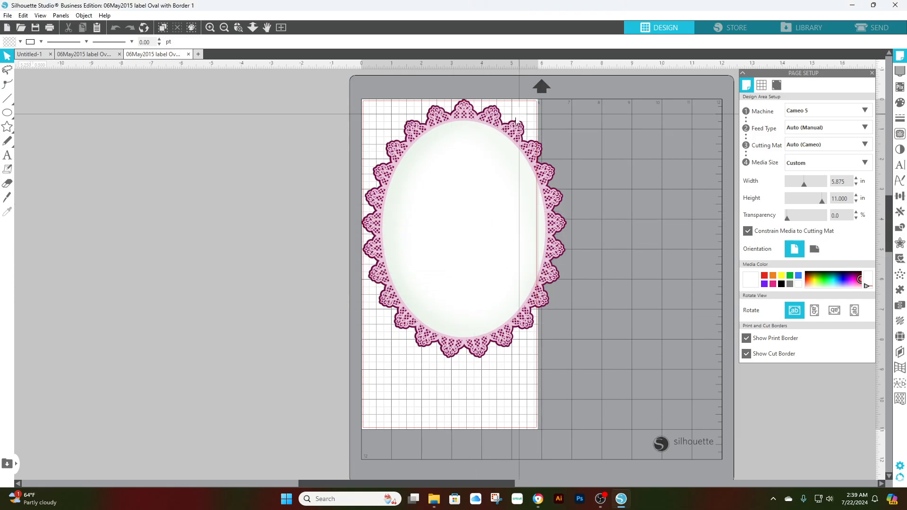
drag(503, 206, 536, 232)
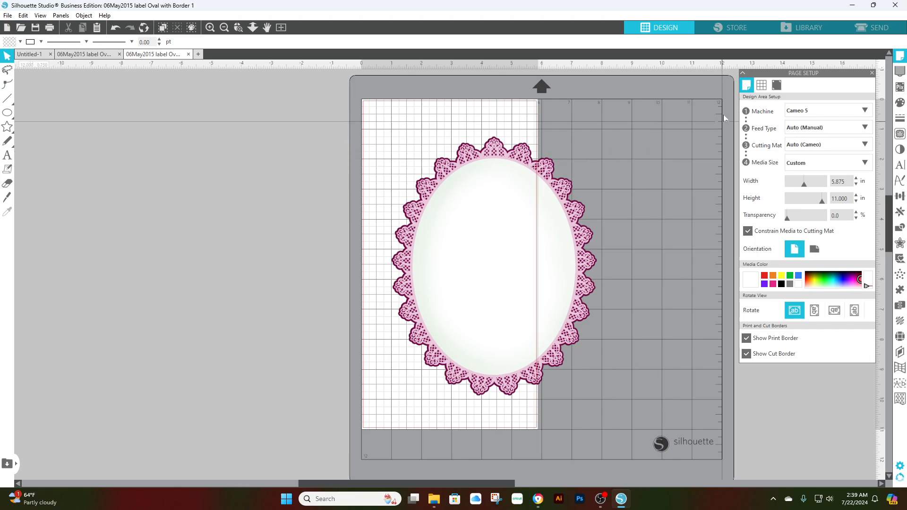
Set the cutting machine to Portrait and turn on the registration marks
click(825, 111)
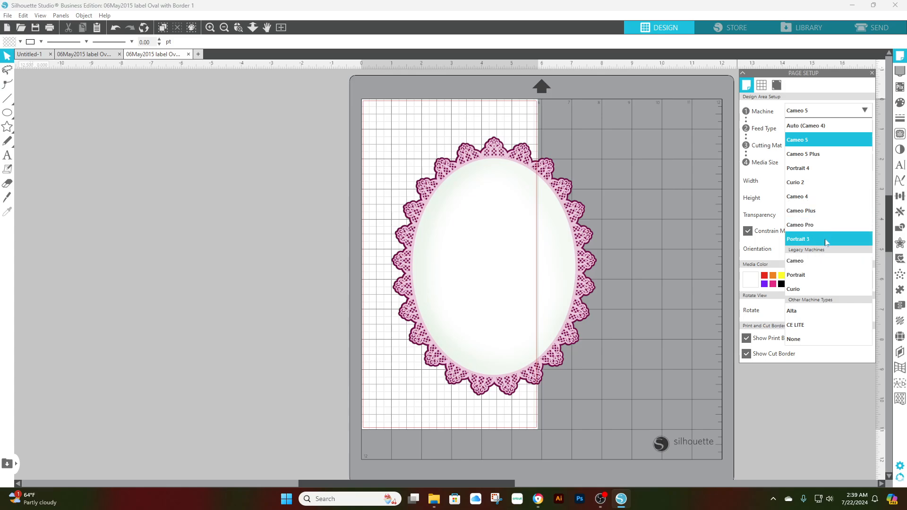
click(804, 275)
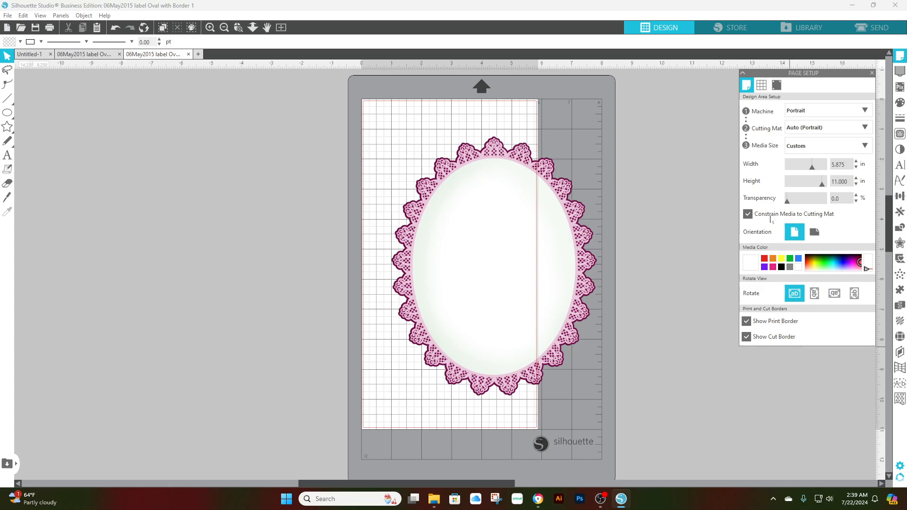
click(777, 86)
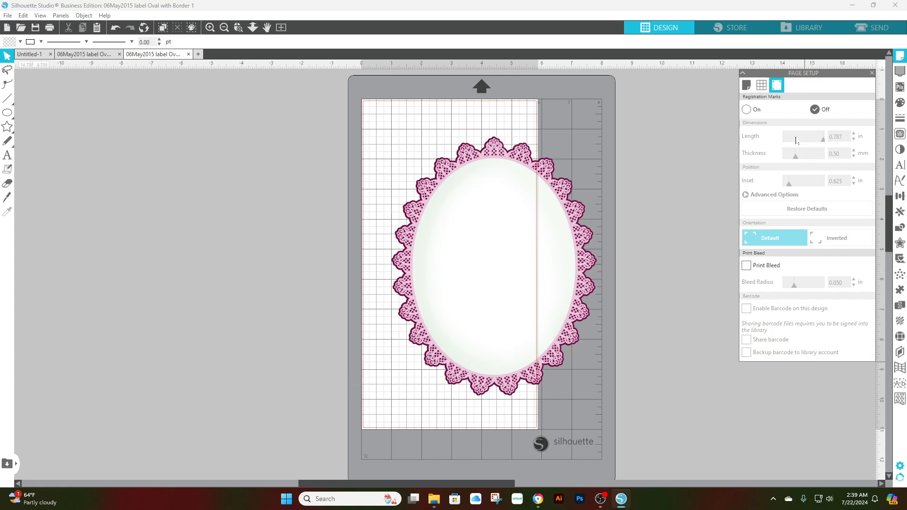
click(746, 110)
Move the oval label off the mat to expose the registration marks, and place it back over the middle of the page
drag(496, 227, 245, 310)
click(383, 408)
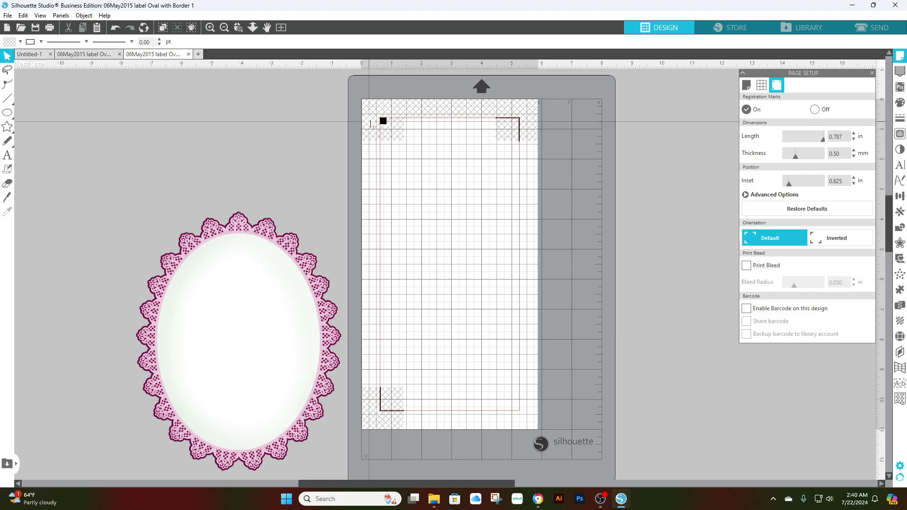
drag(266, 296, 472, 210)
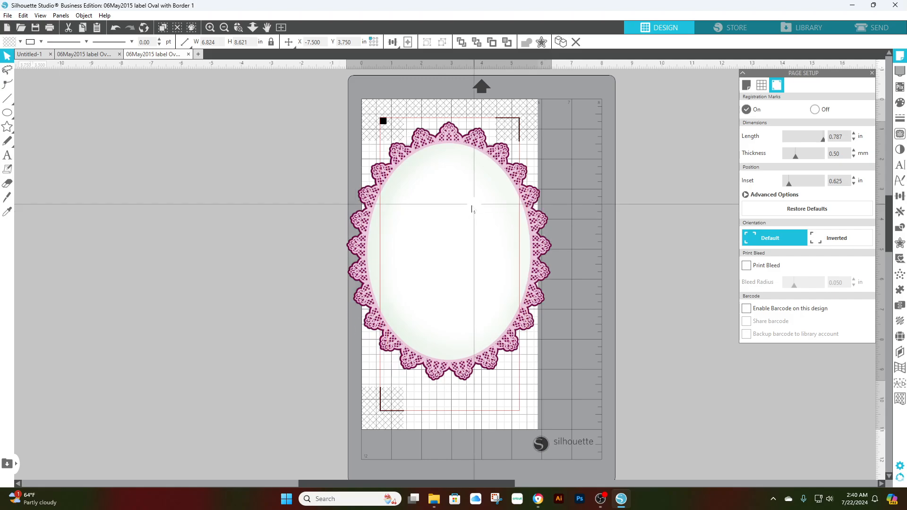
drag(472, 210, 472, 210)
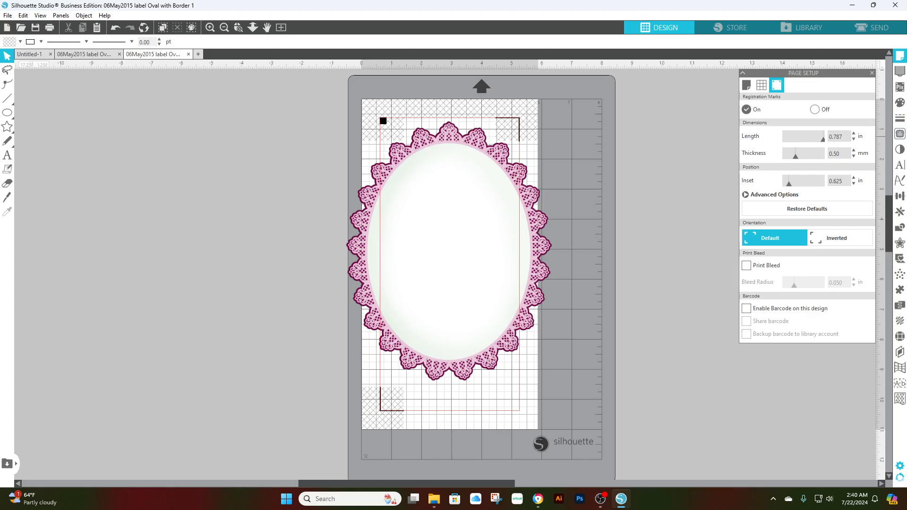
Scale the oval label proportionally to a width of 3.1 in and move it toward the upper part of the page
click(900, 198)
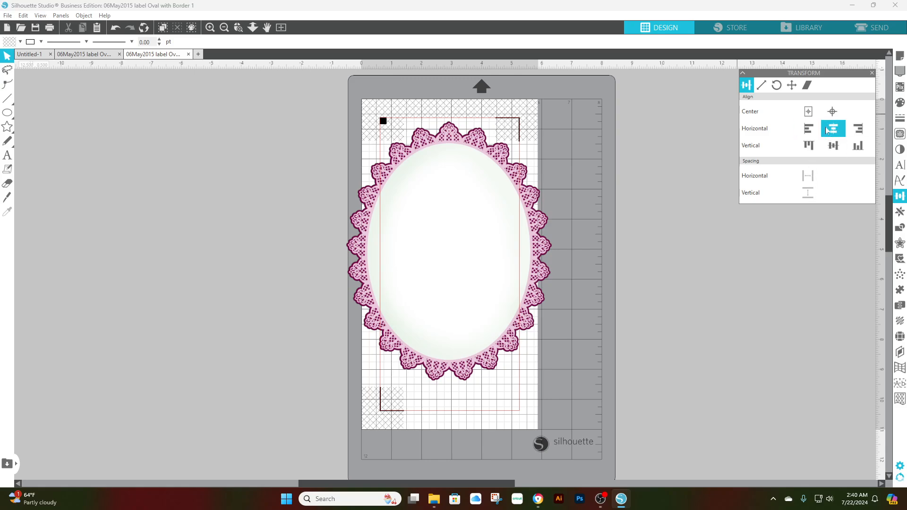
click(762, 86)
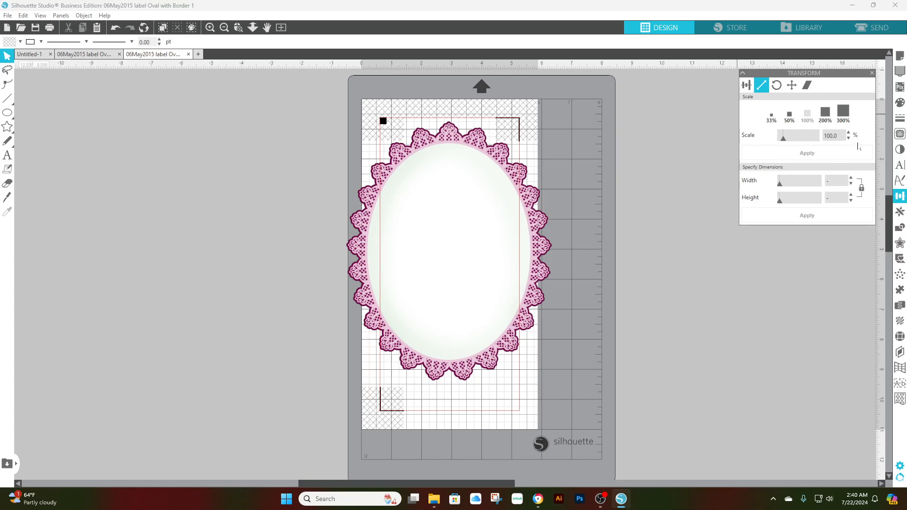
click(457, 171)
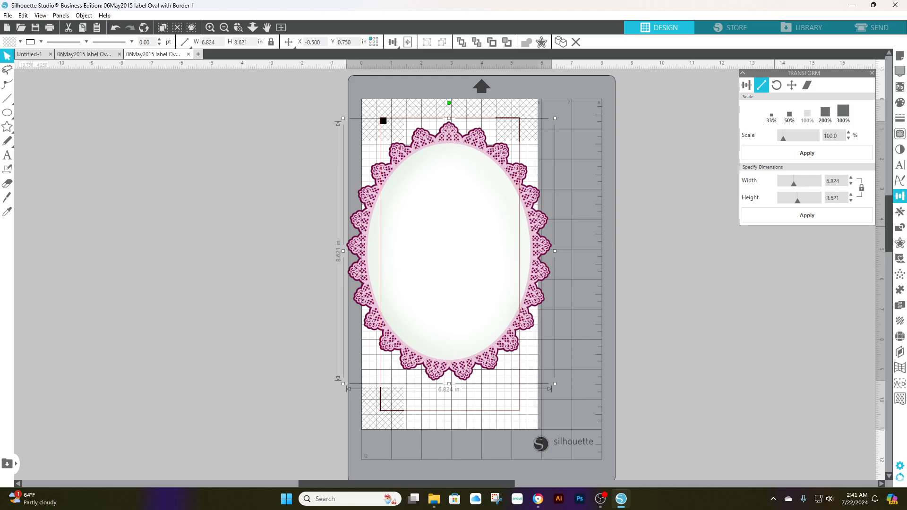
drag(844, 181, 813, 181)
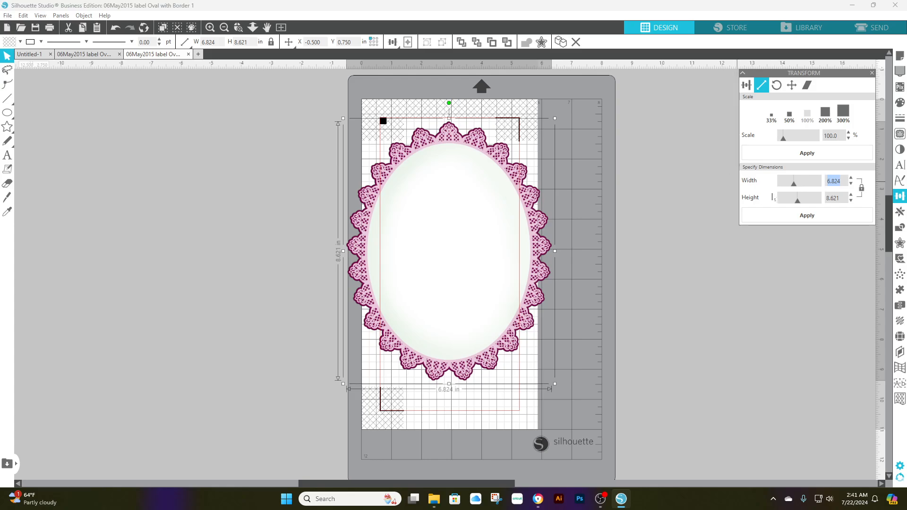
text(3.1)
key(Tab)
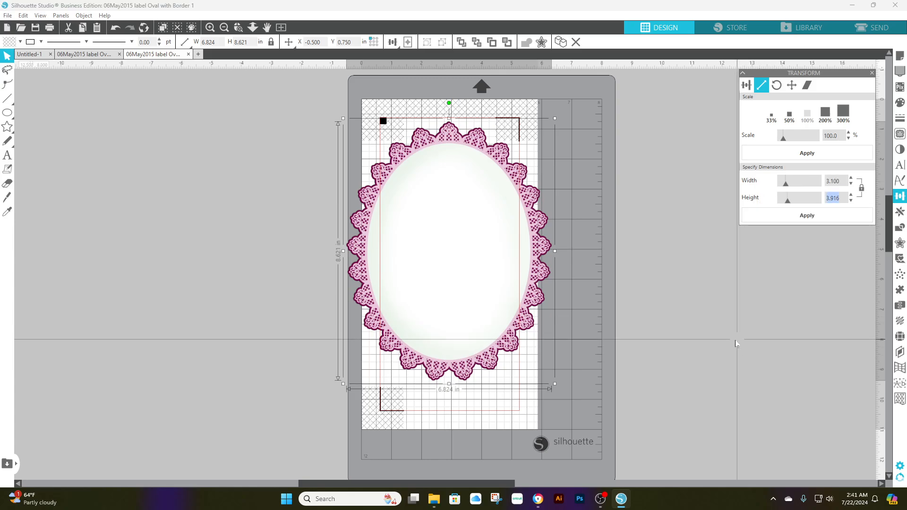
click(809, 219)
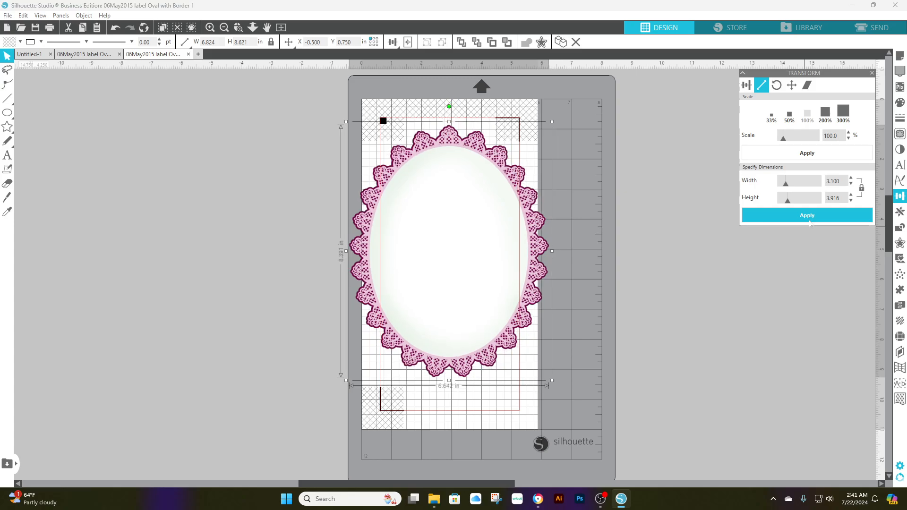
drag(435, 300, 424, 178)
Scale the oval label proportionally to a width of 4.5 in and position it inside the registration marks
drag(842, 181, 821, 182)
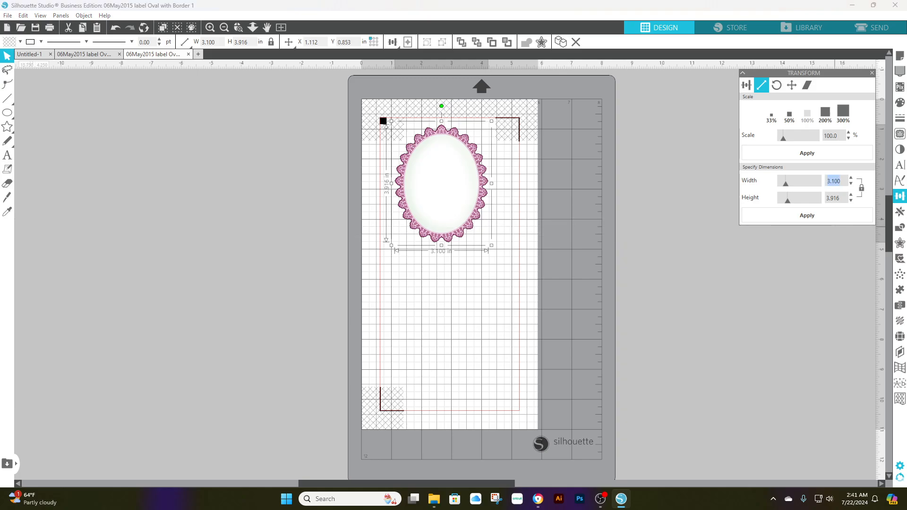
text(4.5)
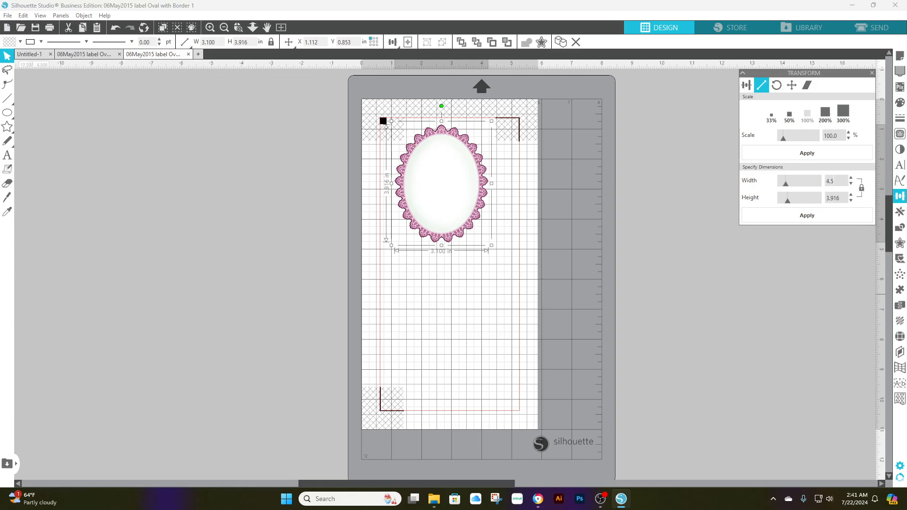
key(Tab)
click(807, 216)
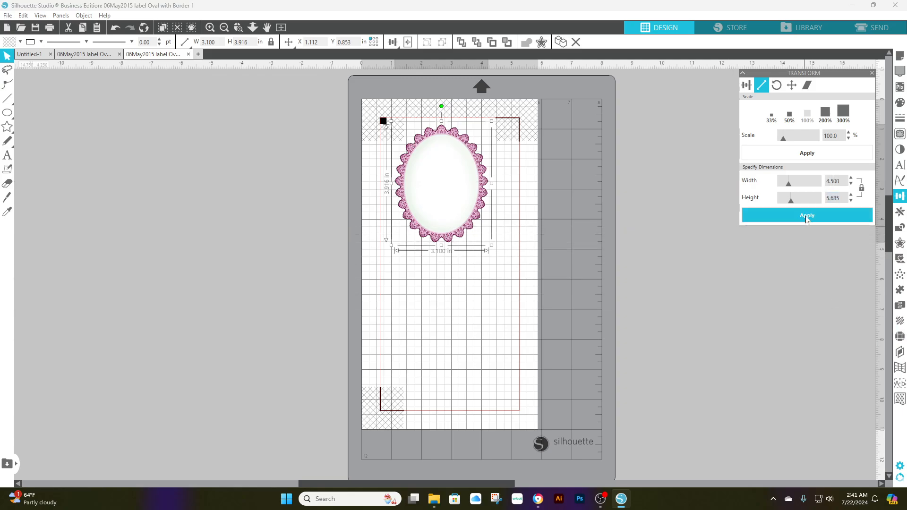
drag(449, 175, 457, 214)
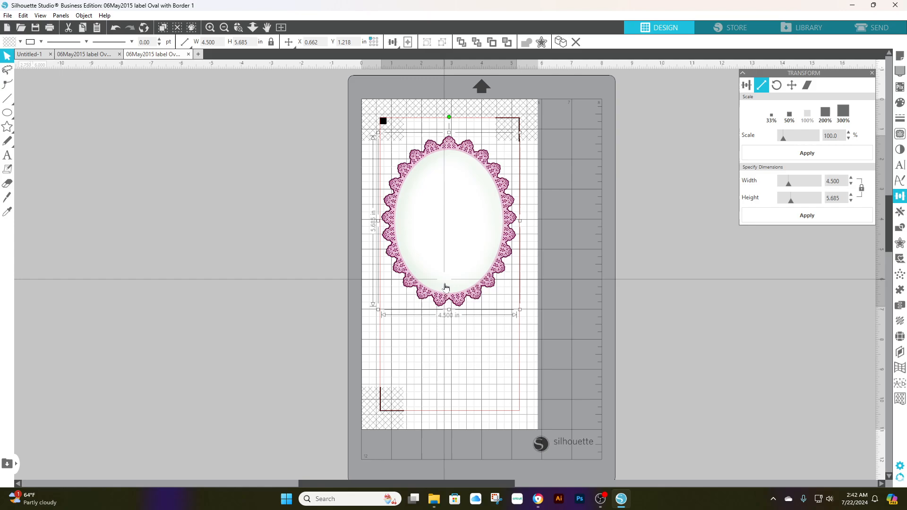
Draw an ellipse about 3.75 in wide and 5 in high over the oval label
click(7, 169)
click(7, 114)
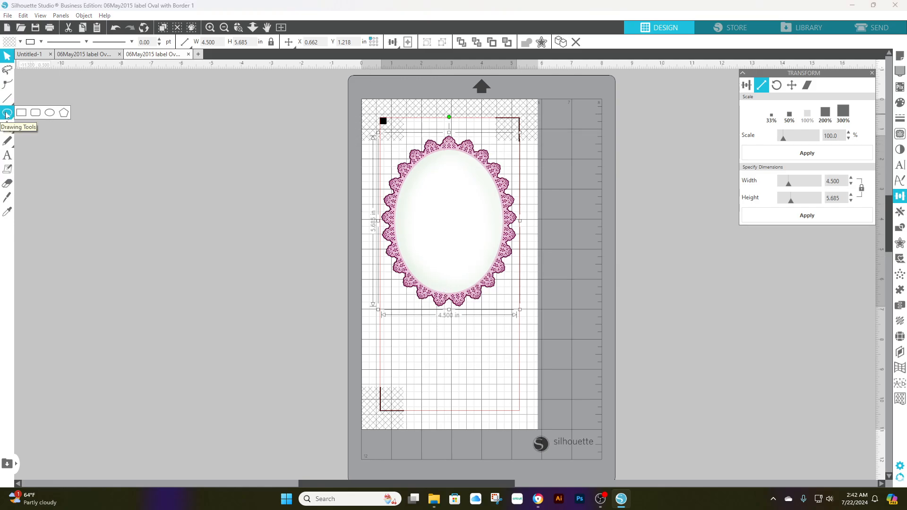
click(50, 117)
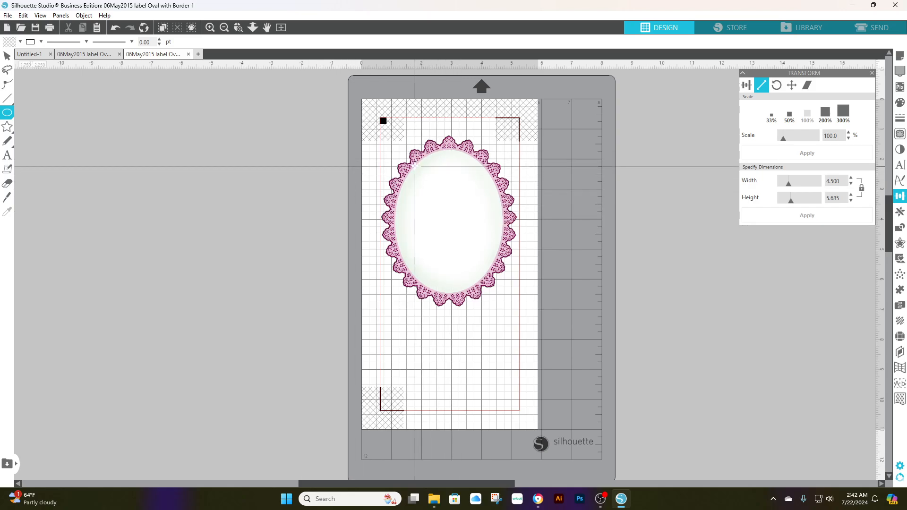
drag(415, 167, 522, 318)
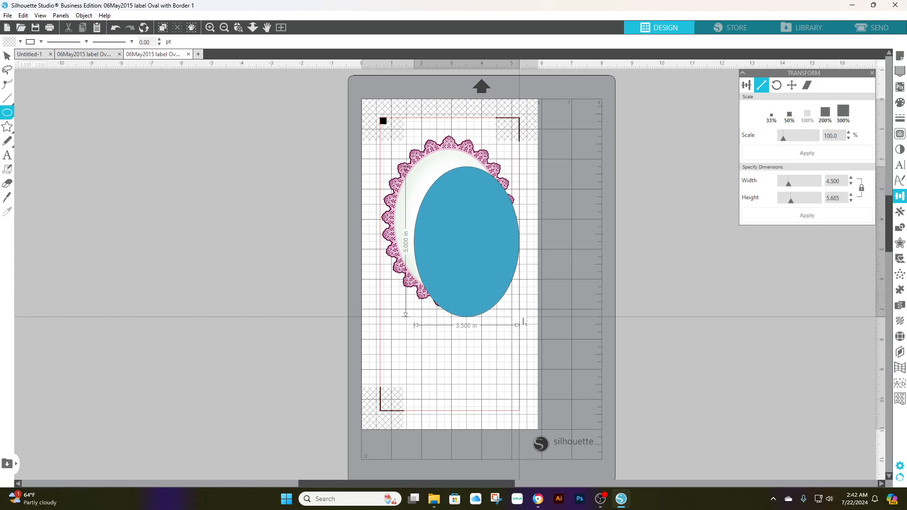
drag(523, 322, 528, 320)
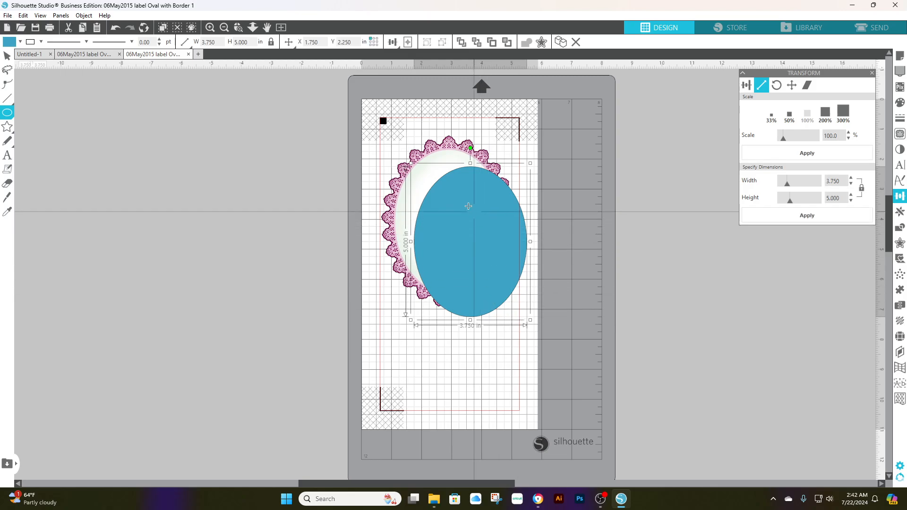
Move the blue ellipse over the middle of the label and align both objects to a common center
click(6, 56)
drag(491, 254, 469, 231)
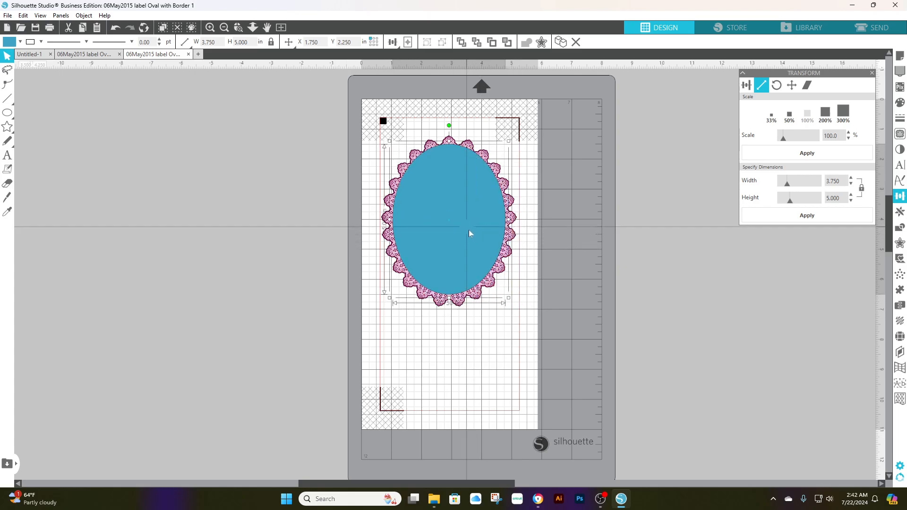
drag(469, 230, 471, 233)
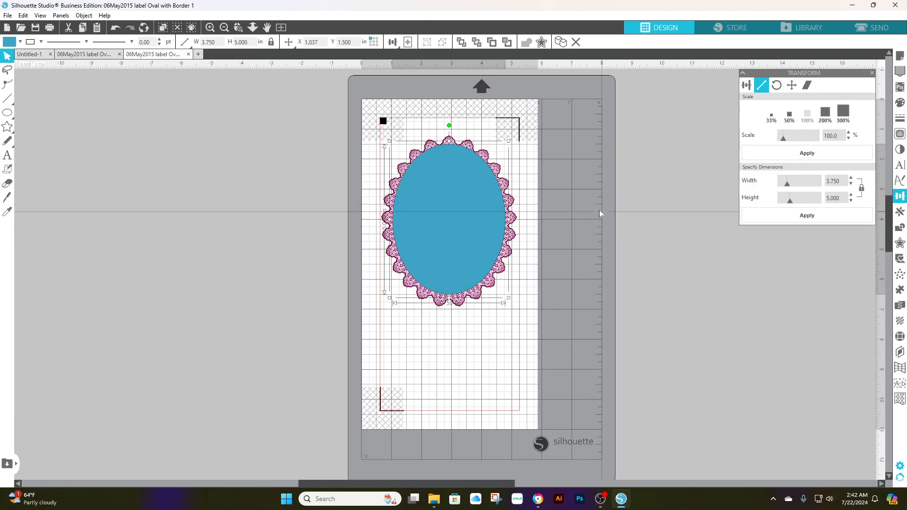
key(ctrl+a)
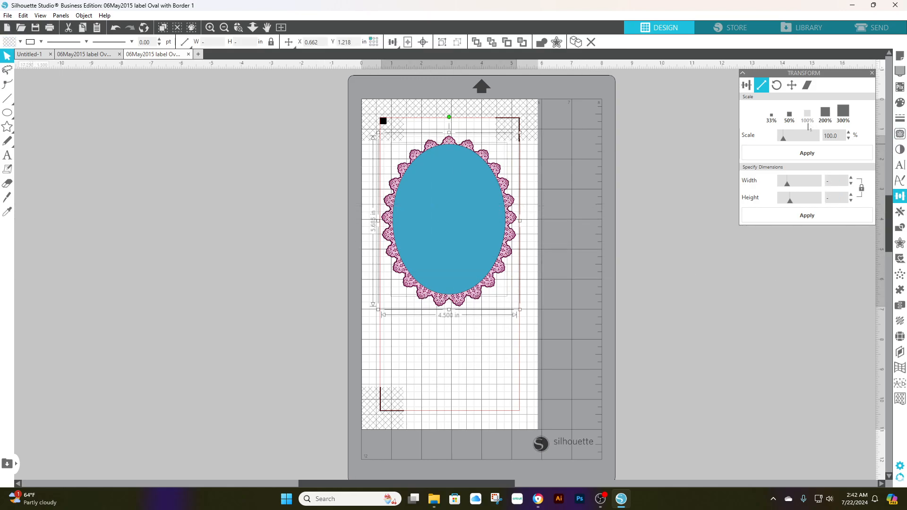
click(747, 88)
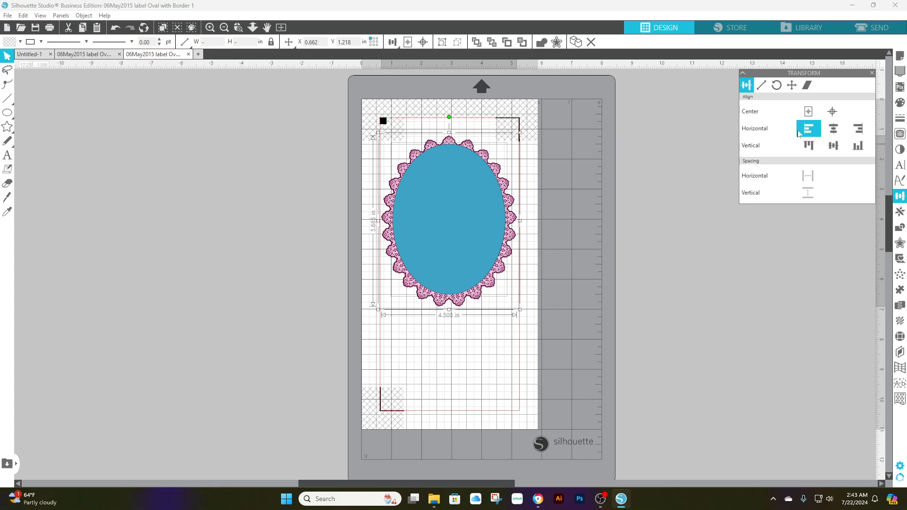
click(832, 112)
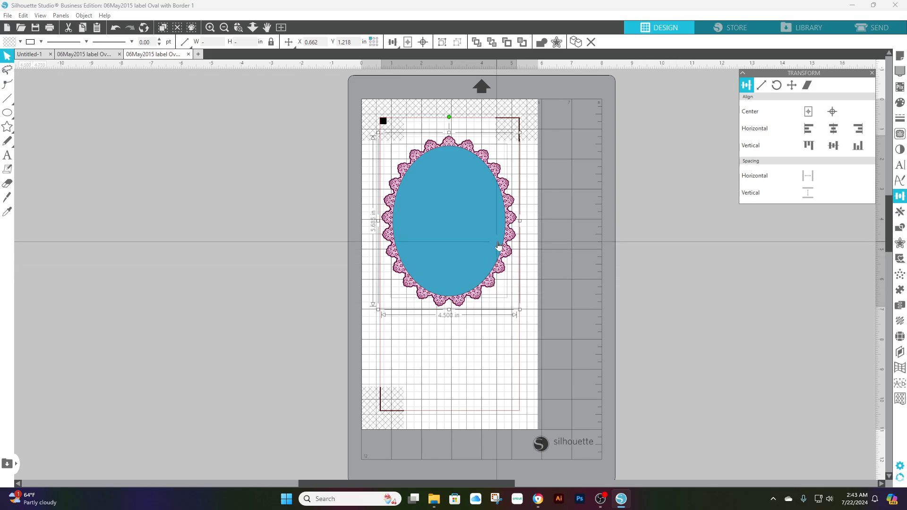
Scale the blue ellipse proportionally to a width of 3 in and a height of 4 in
click(760, 84)
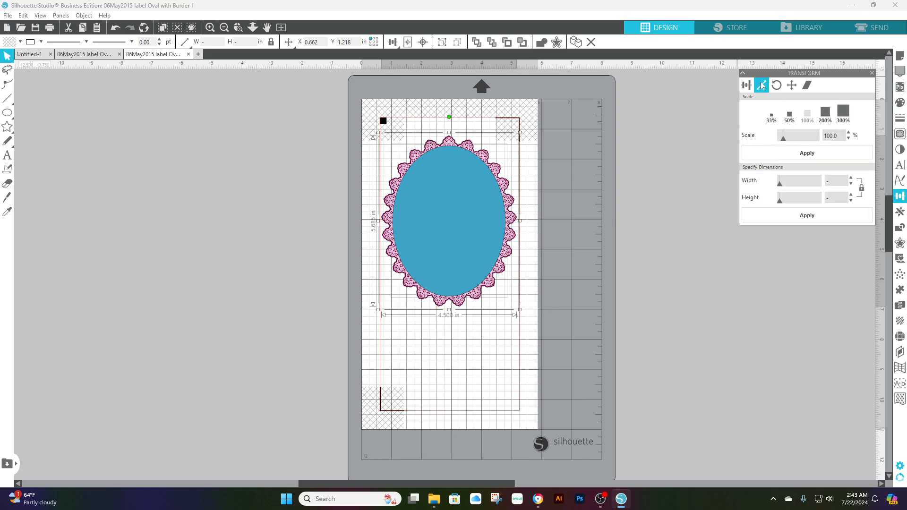
click(614, 186)
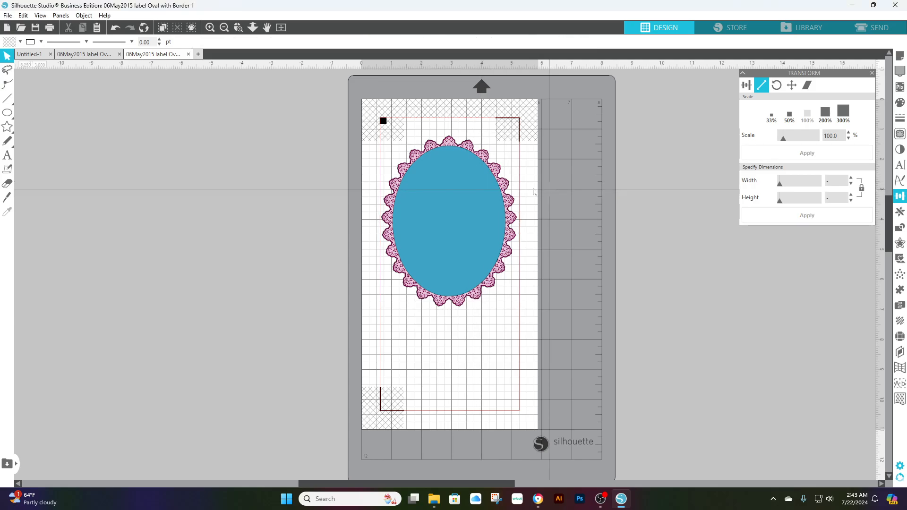
click(466, 212)
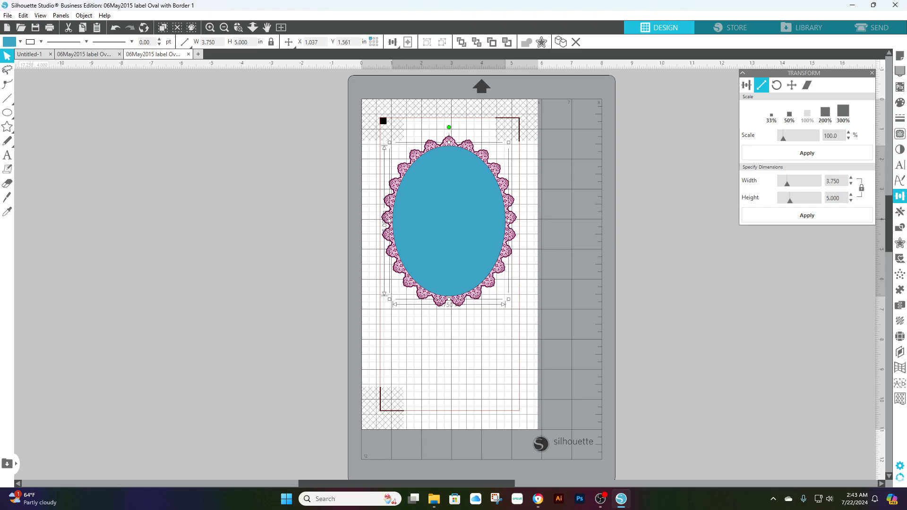
click(840, 181)
double_click(834, 181)
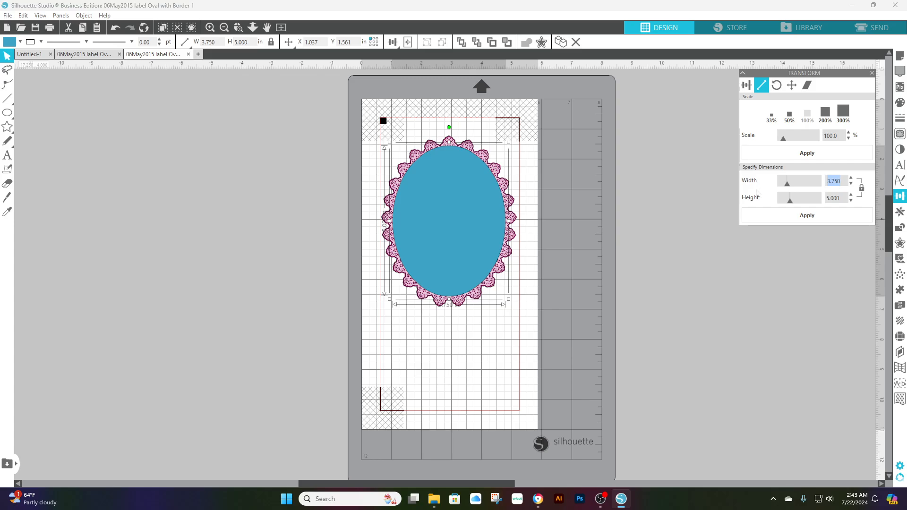
text(3)
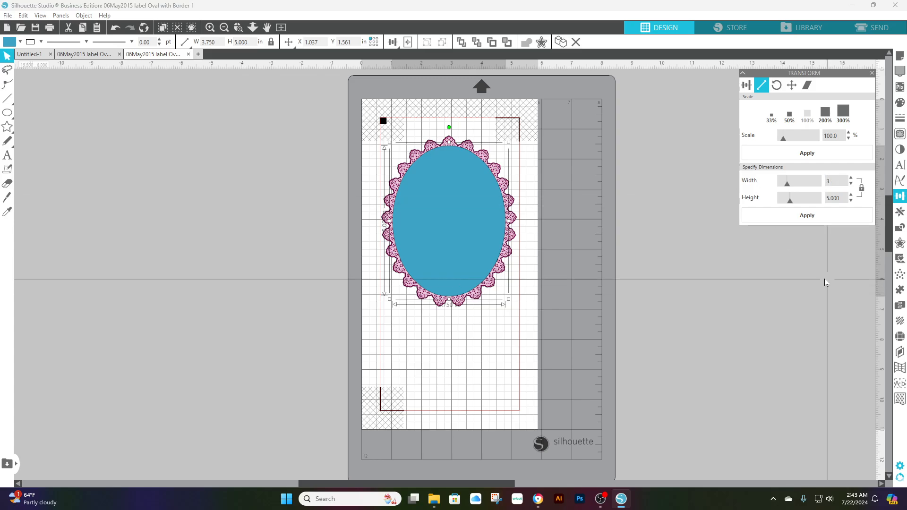
key(Tab)
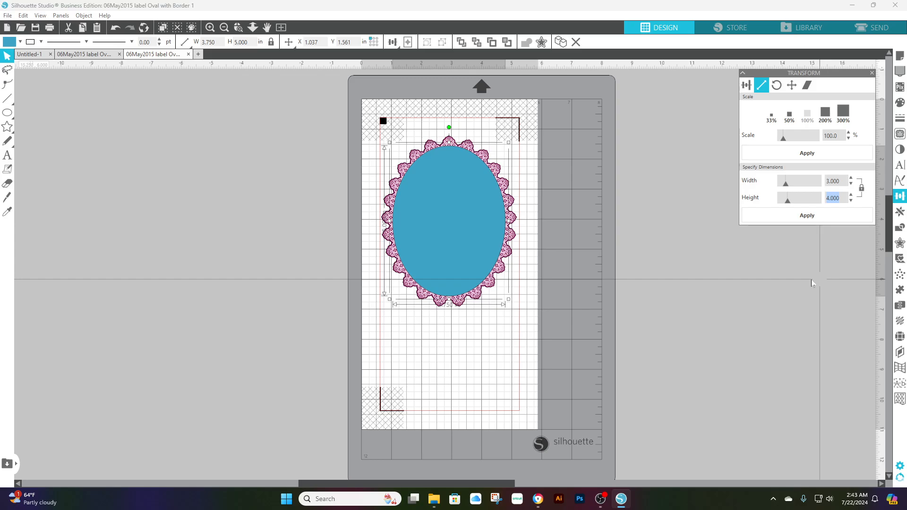
click(807, 216)
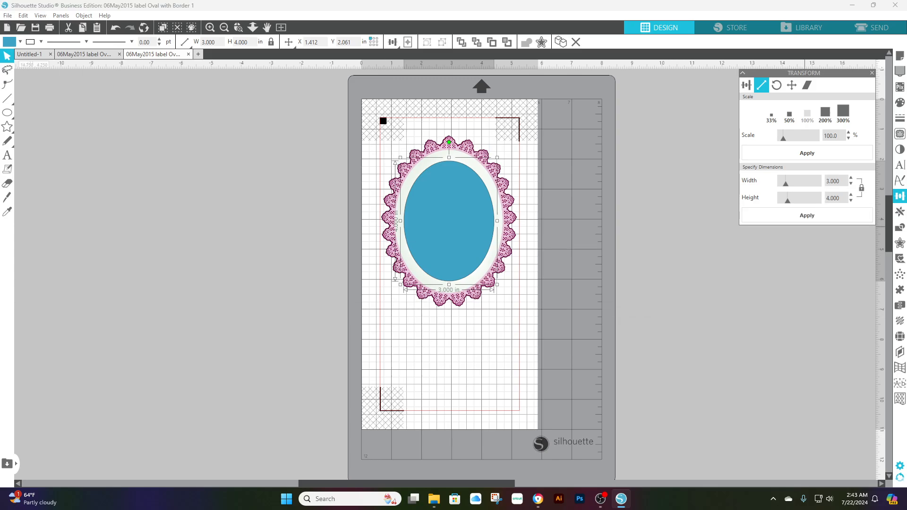
Scale the blue ellipse proportionally to a width of 3.25 in
click(834, 181)
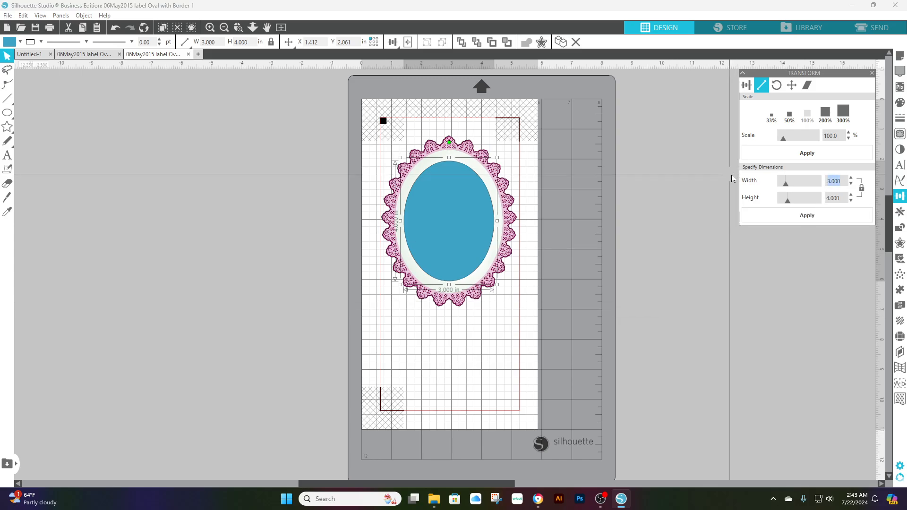
text(3.25)
key(Tab)
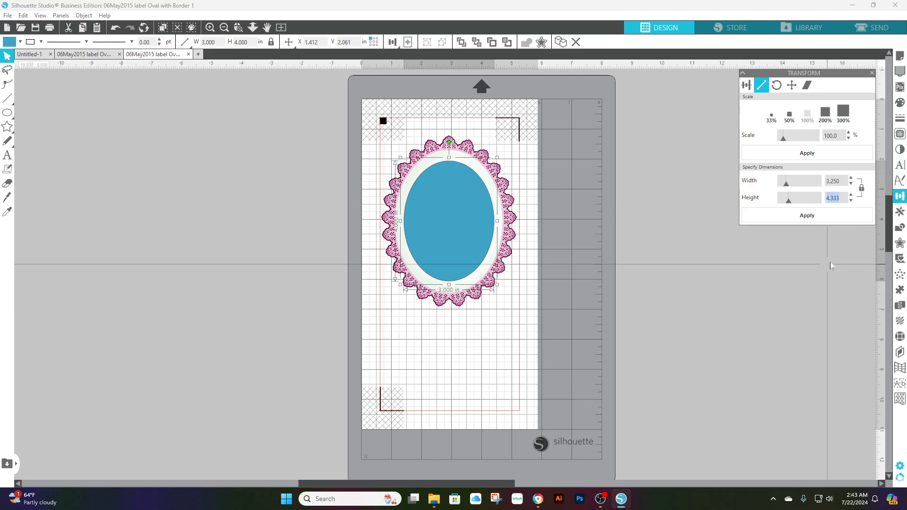
click(807, 217)
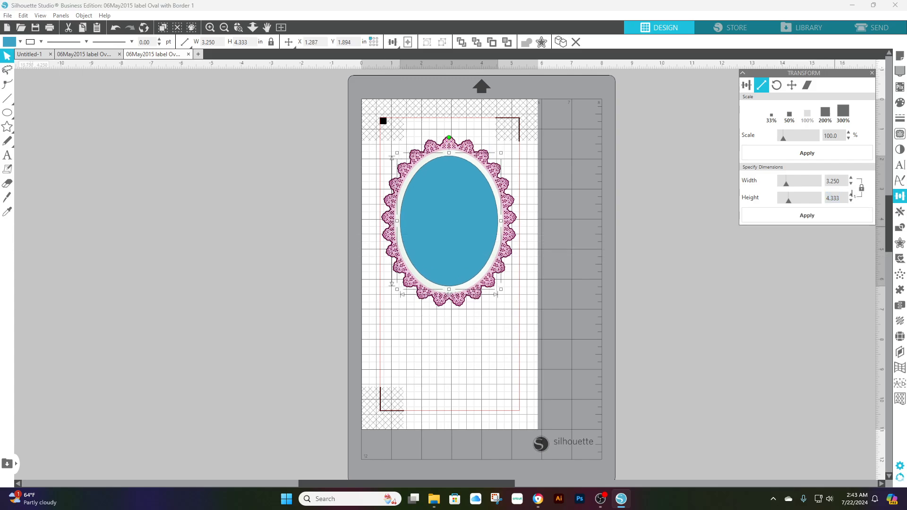
Scale the blue ellipse proportionally to a width of 3.5 in
double_click(834, 181)
text(3.5)
key(Tab)
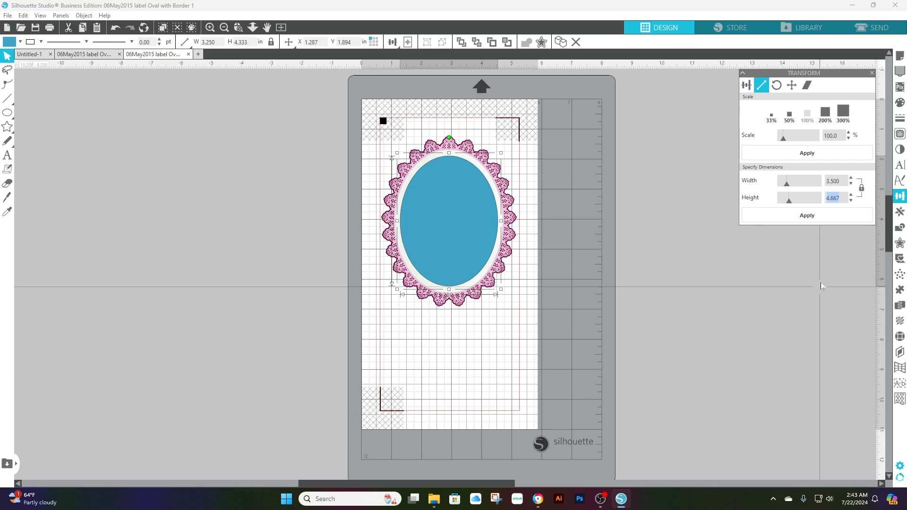
click(811, 213)
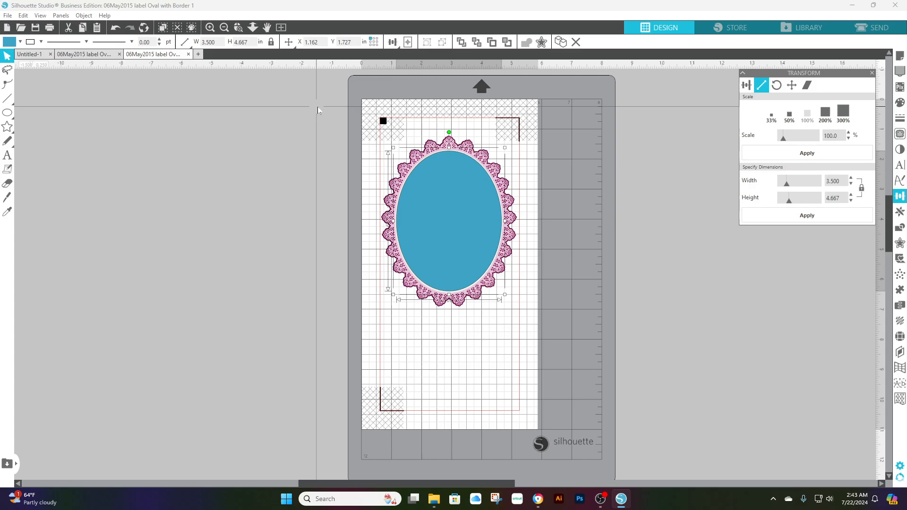
Select the ellipse together with the oval label and subtract the ellipse to cut out the label's interior
drag(319, 106, 554, 347)
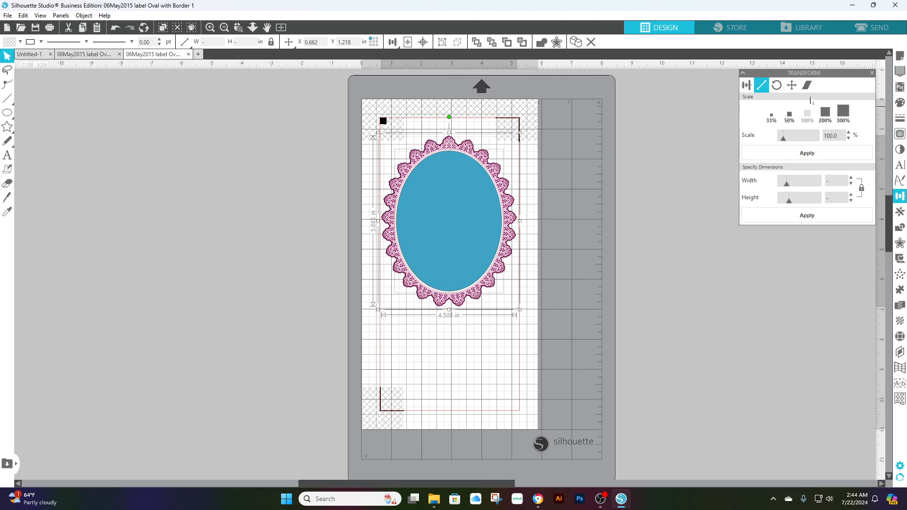
click(747, 85)
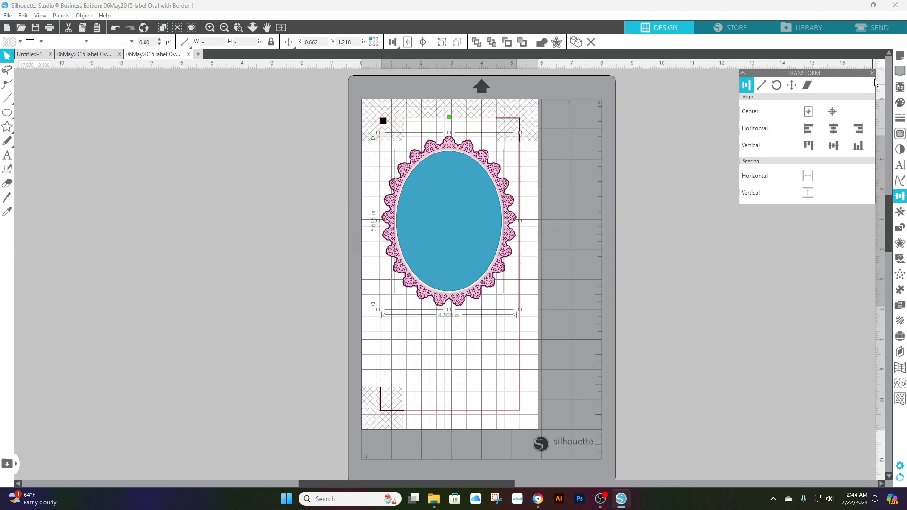
click(873, 74)
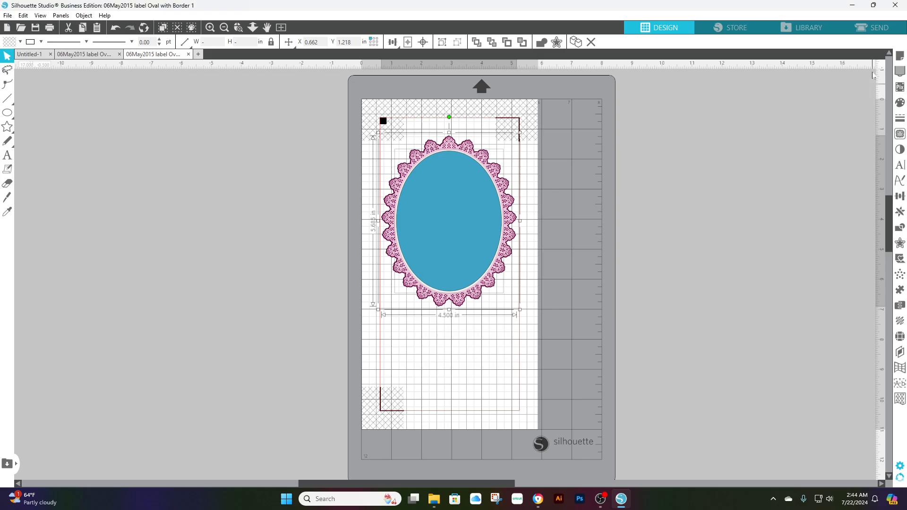
click(901, 229)
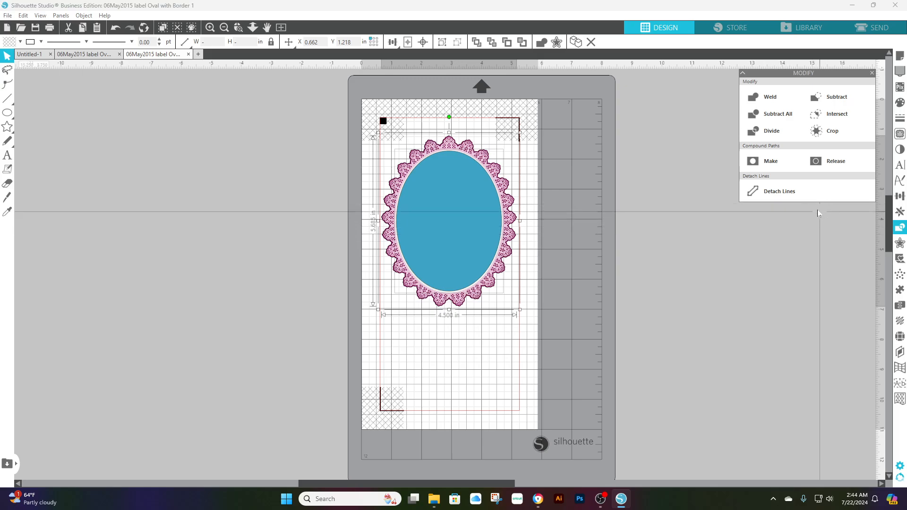
click(827, 96)
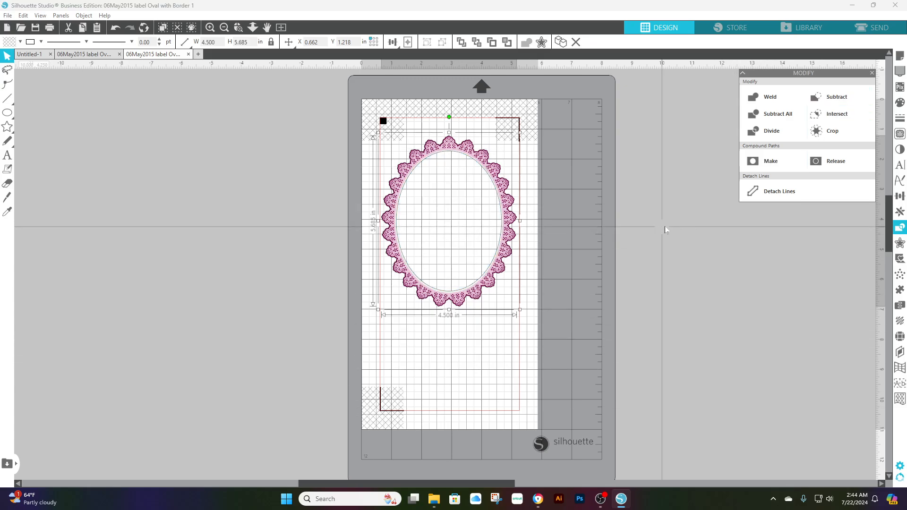
click(873, 73)
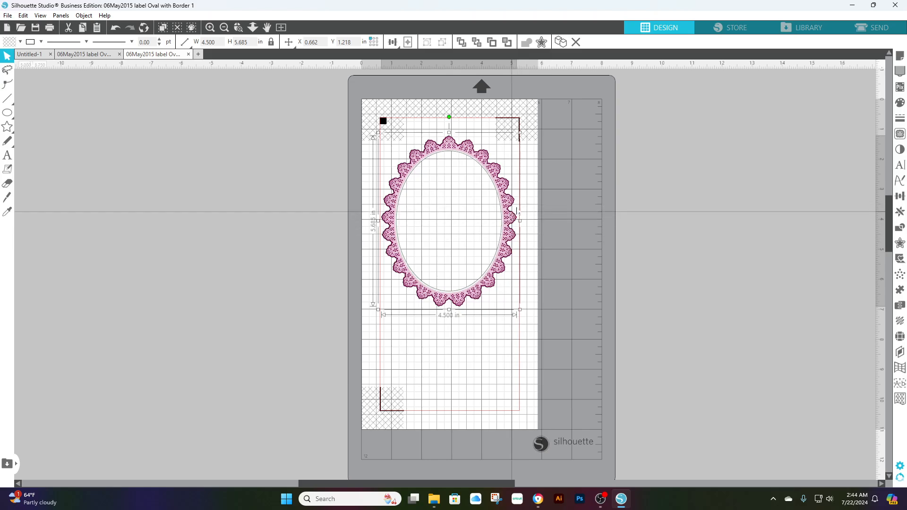
Move the cut-out lace frame up about 0.5 in and create an offset around it at a distance of 0.085 in
mouse_move(517, 210)
mouse_down()
mouse_move(766, 240)
mouse_move(686, 233)
mouse_move(553, 298)
mouse_move(502, 242)
mouse_move(515, 202)
mouse_up()
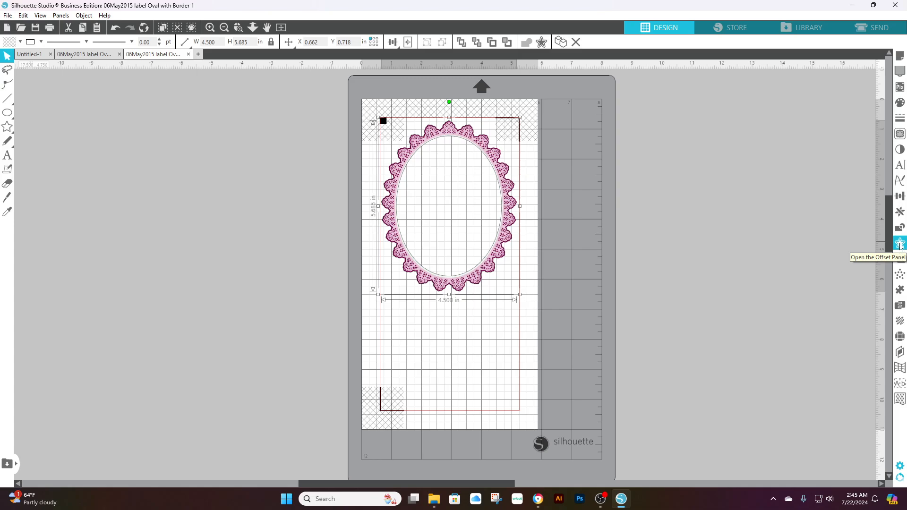
click(901, 244)
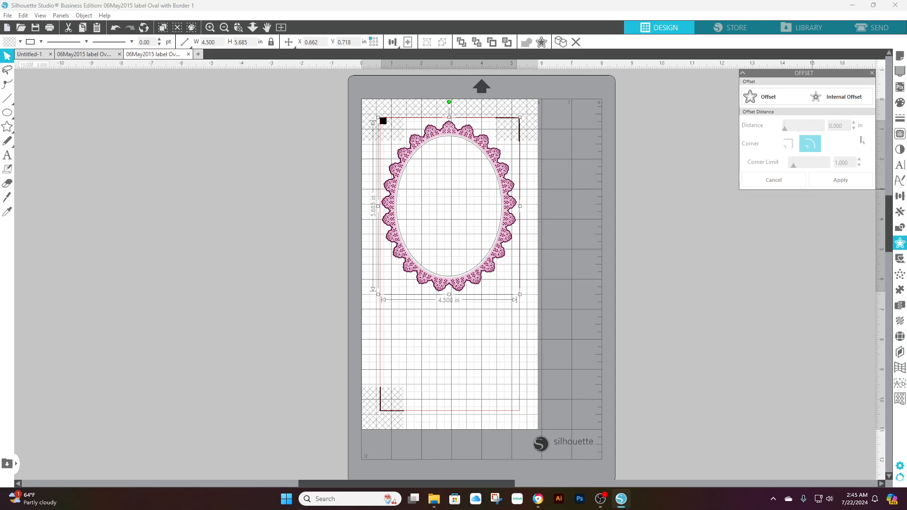
click(763, 103)
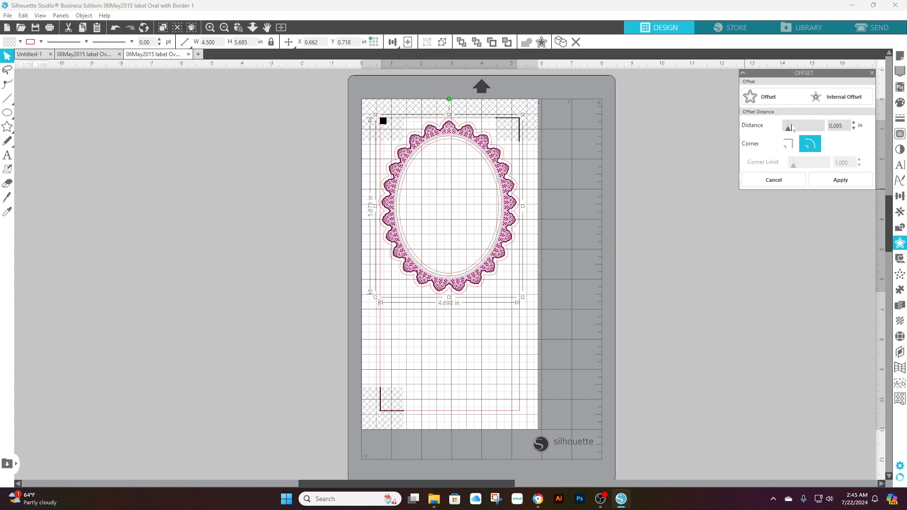
drag(790, 134, 788, 135)
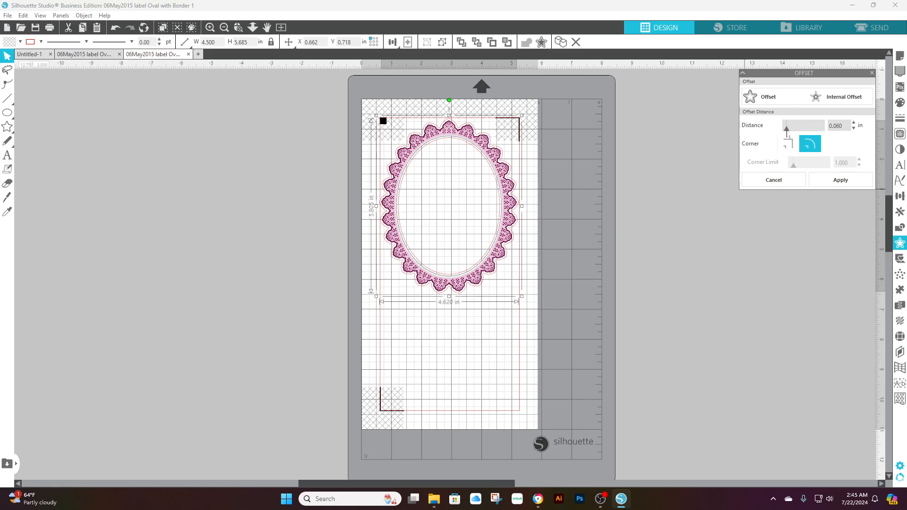
drag(789, 135, 789, 135)
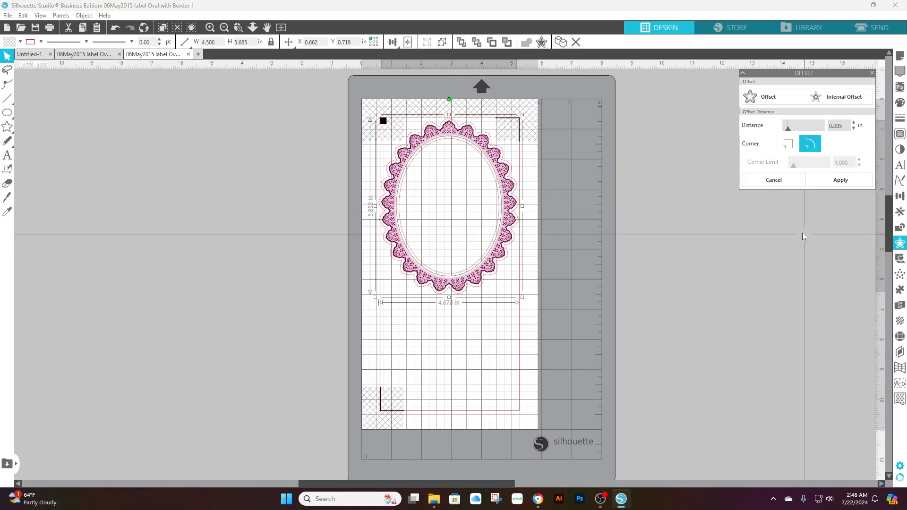
click(844, 182)
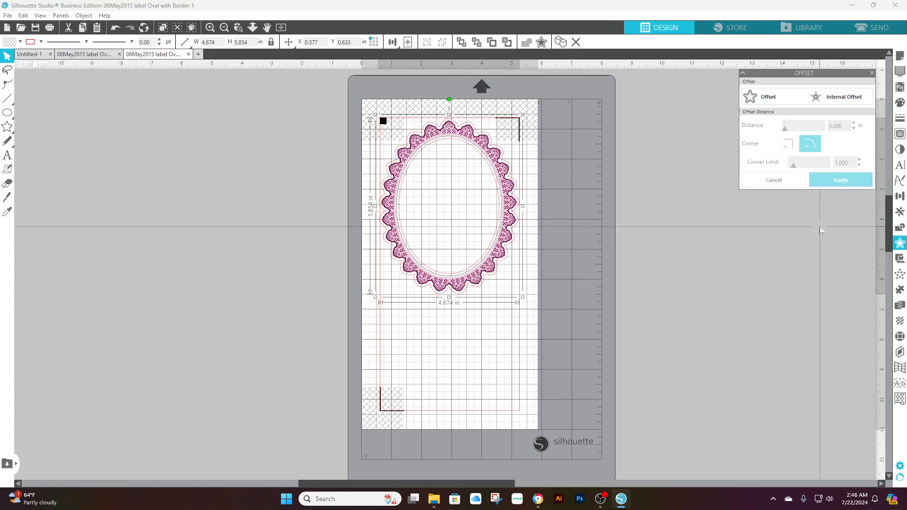
click(872, 73)
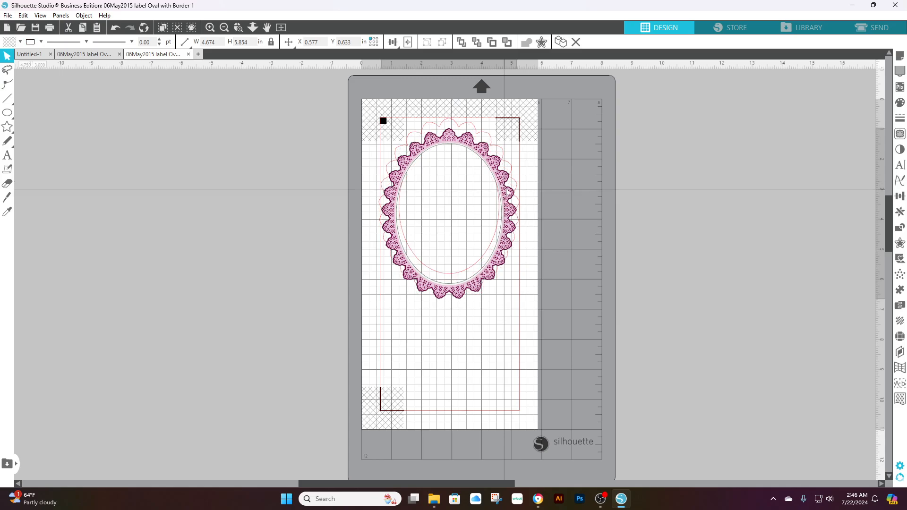
Move the lace frame off the page to its right and shift the offset outline slightly down on the page
drag(506, 190, 695, 220)
click(582, 172)
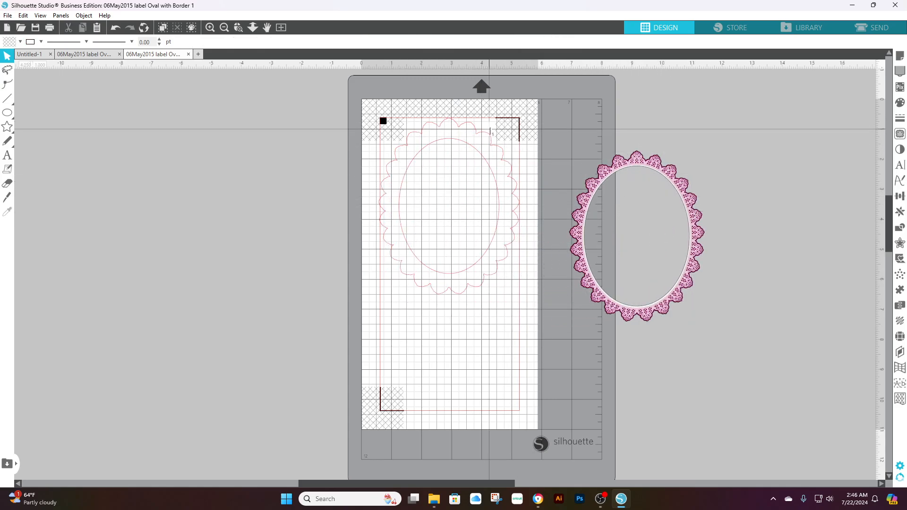
drag(517, 199, 525, 217)
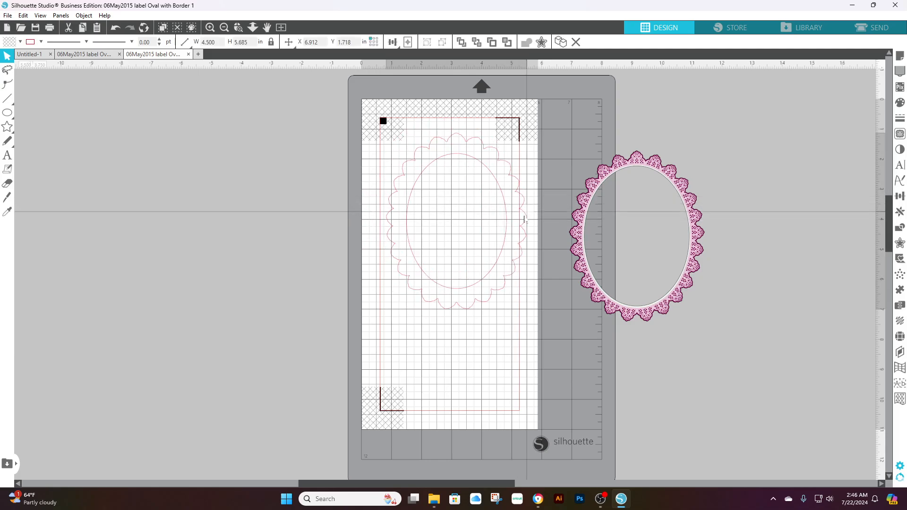
click(525, 220)
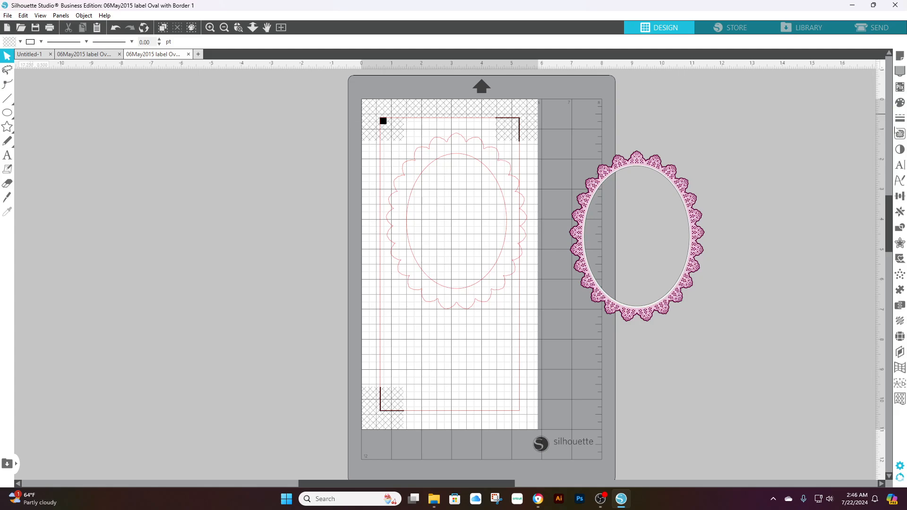
Try the light green pattern fill on the scalloped offset outline and replace it with the grey-yellow-argyle pattern
click(899, 105)
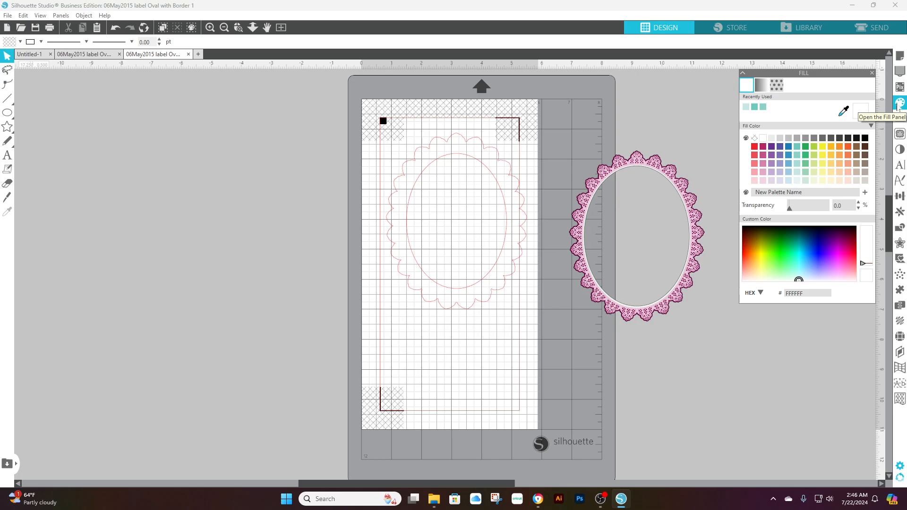
click(776, 85)
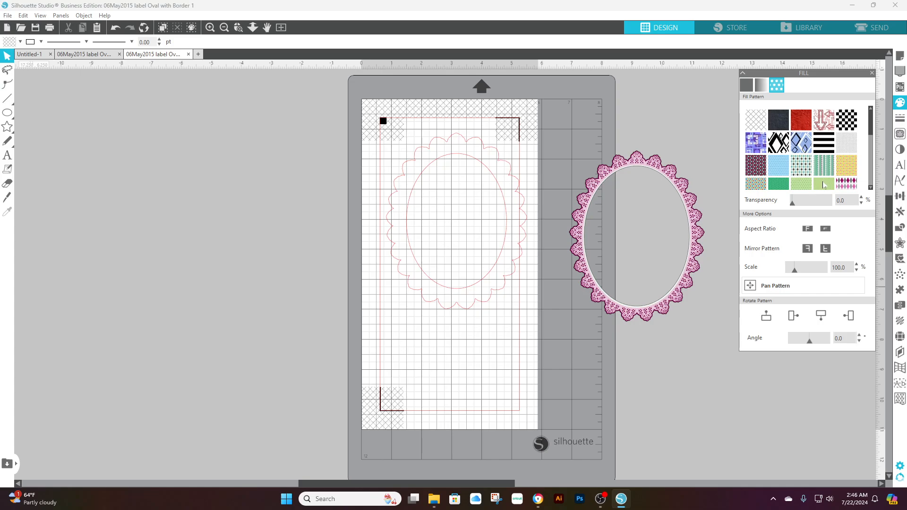
mouse_move(872, 143)
mouse_down()
mouse_move(873, 169)
mouse_move(874, 153)
mouse_up()
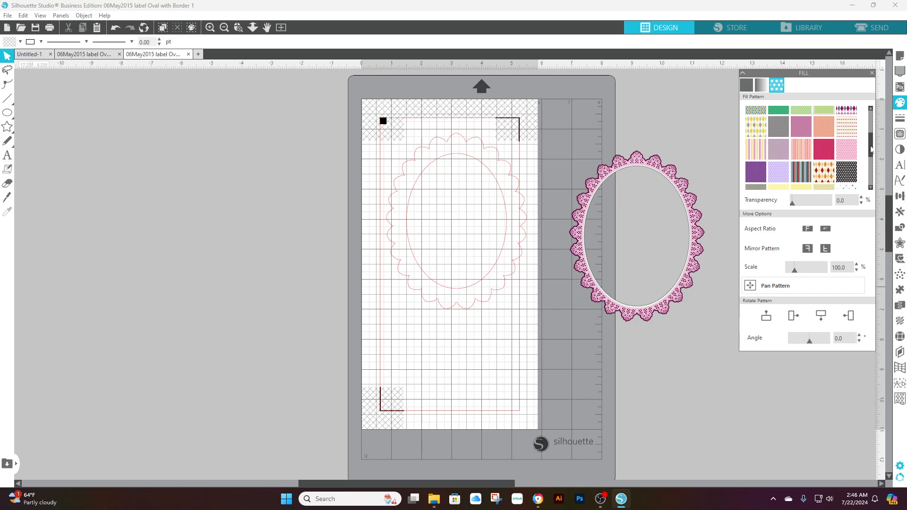
drag(872, 149, 868, 134)
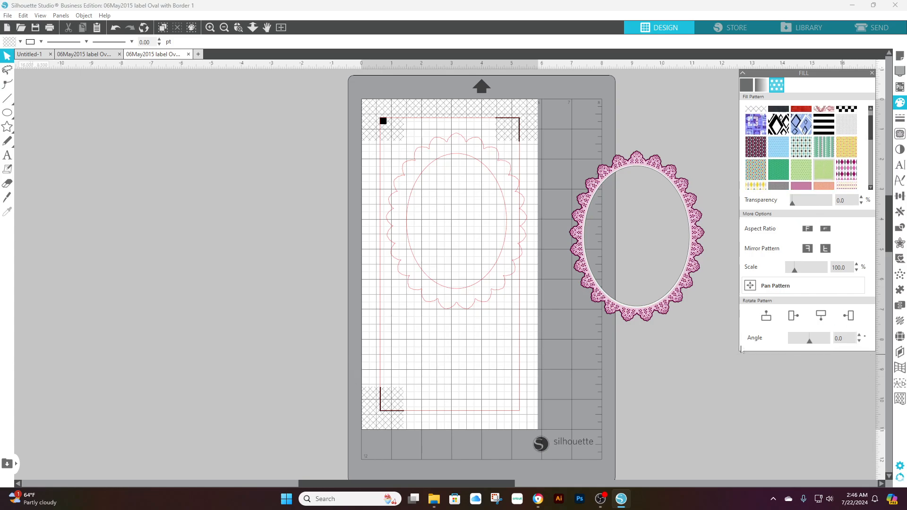
click(524, 197)
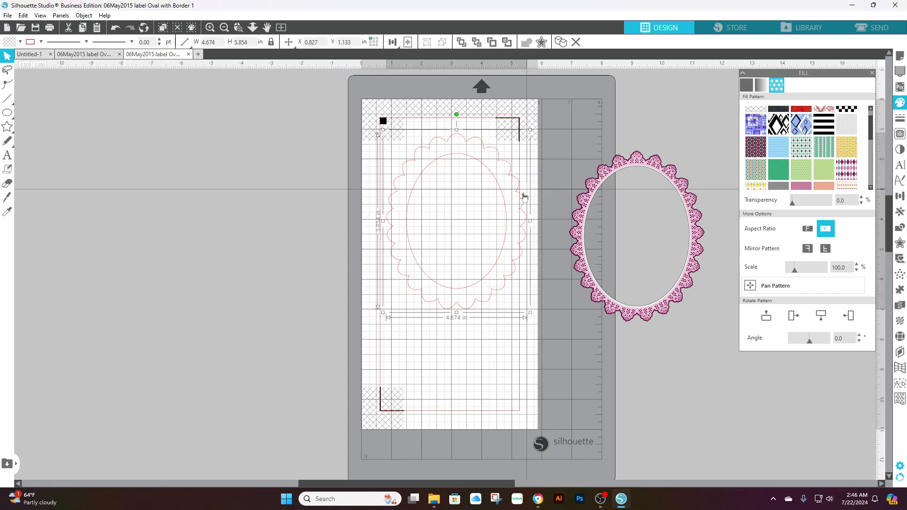
click(825, 171)
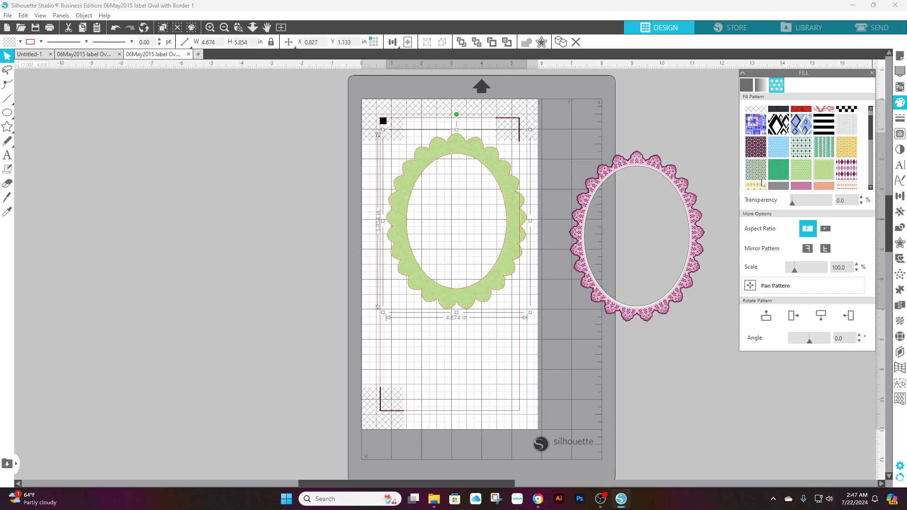
click(757, 187)
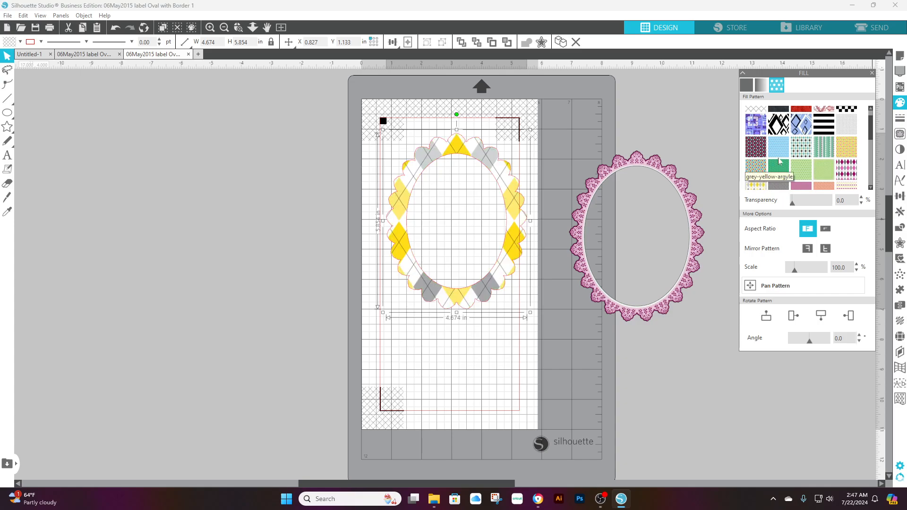
Try the blue-purple geometric pattern on the scalloped offset and replace it with the light green pattern
click(759, 132)
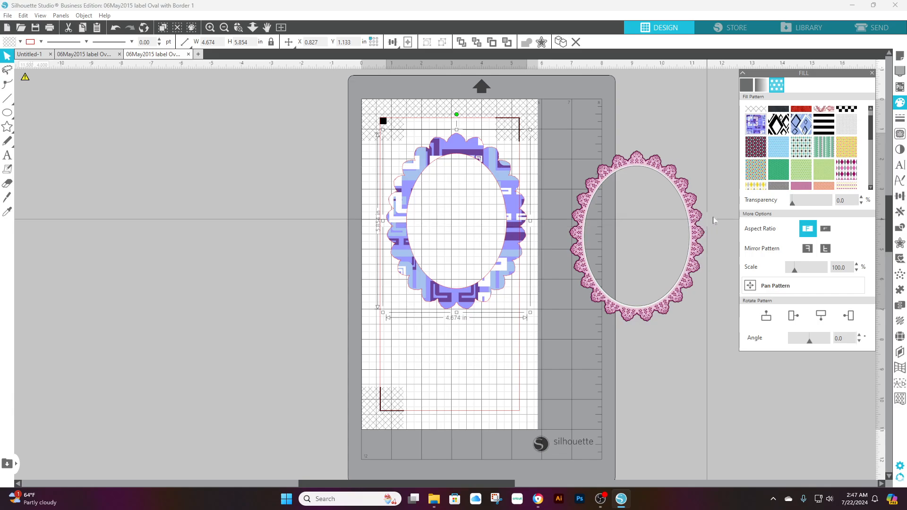
click(826, 171)
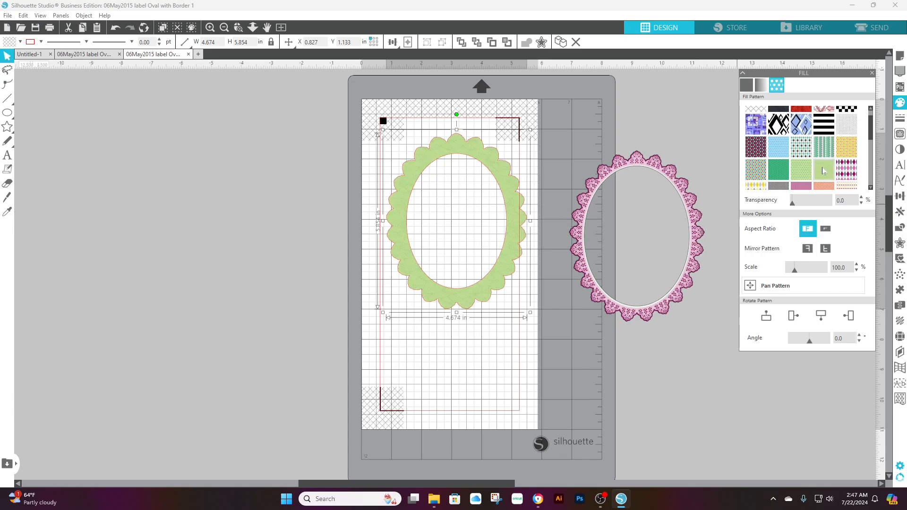
click(871, 156)
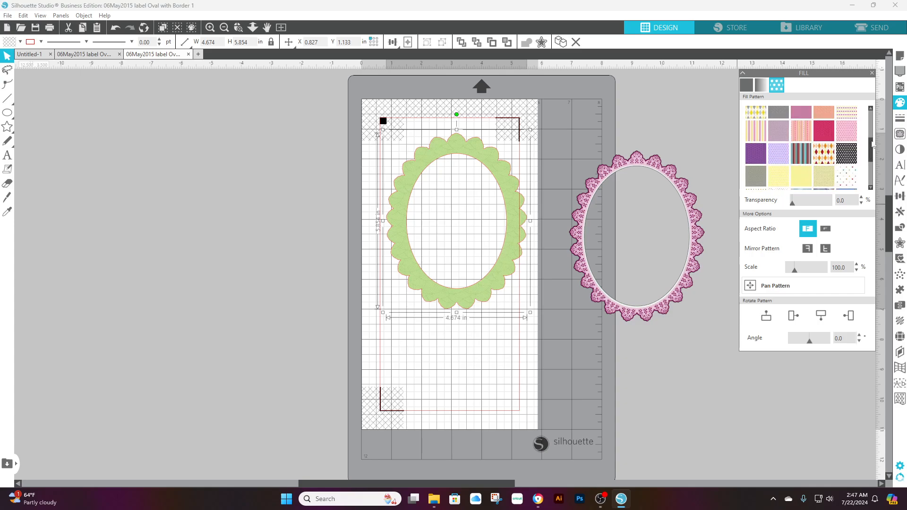
Try solid teal A9DCD9 as the offset's fill and replace it with the paler teal C7E8E5
click(747, 86)
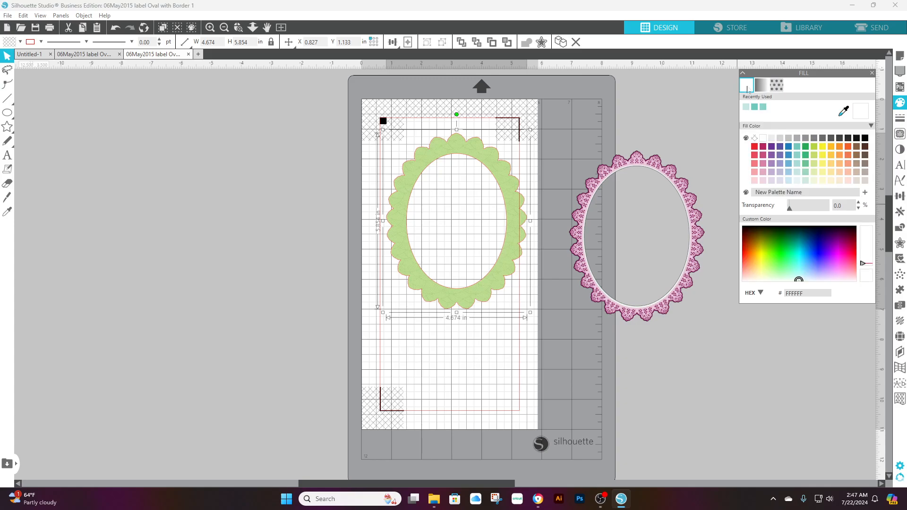
click(798, 165)
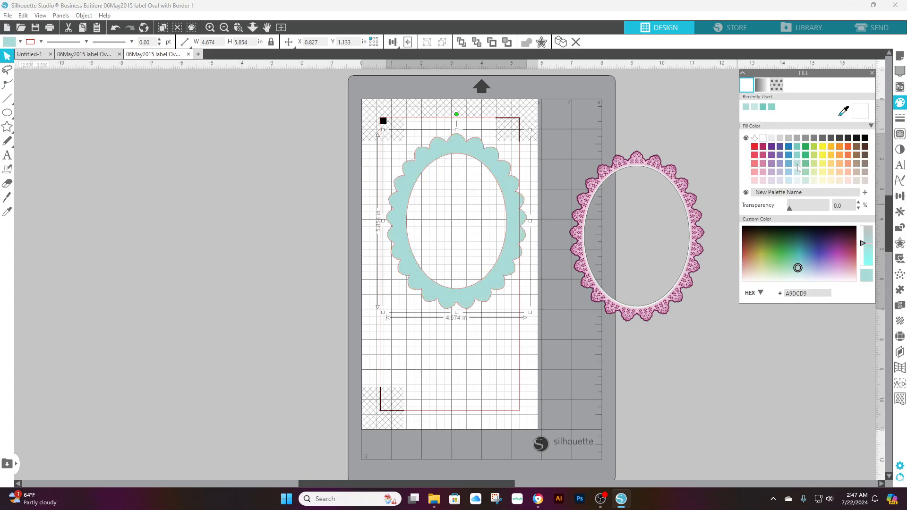
click(798, 173)
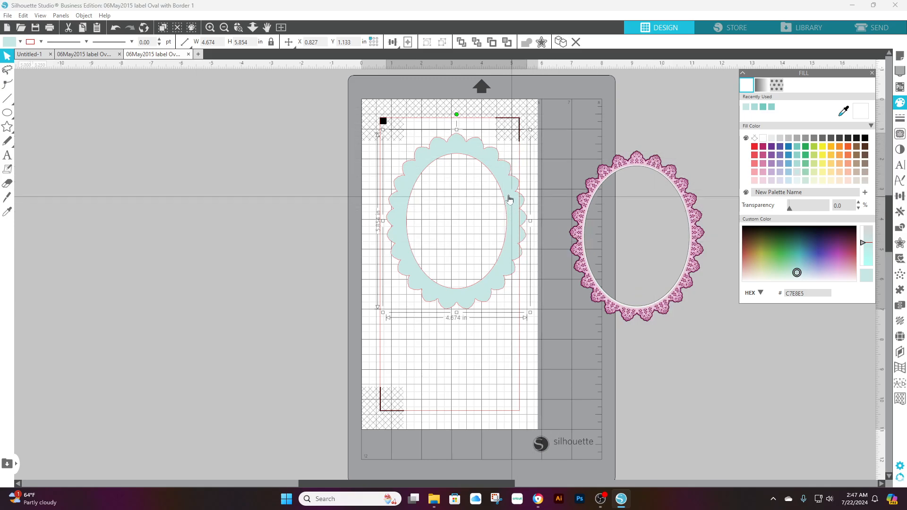
Move the scalloped offset about 0.25 in left and 0.25 in down, to X 0.577 in and Y 1.383 in
drag(505, 188, 496, 195)
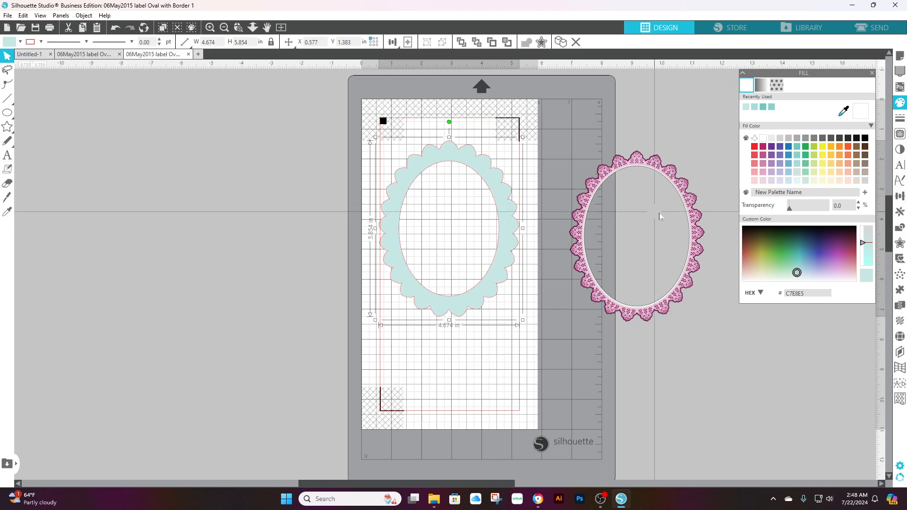
click(694, 224)
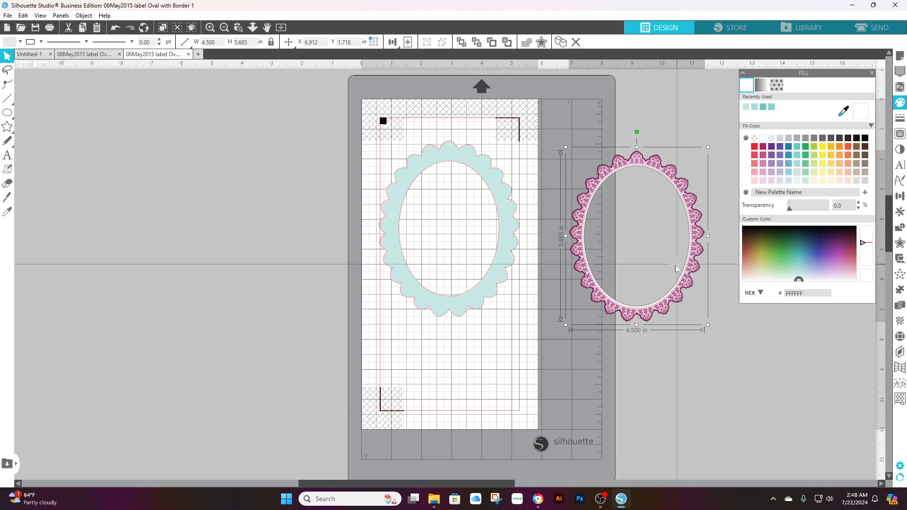
Fill the scalloped offset on the page with the light green pattern
click(511, 229)
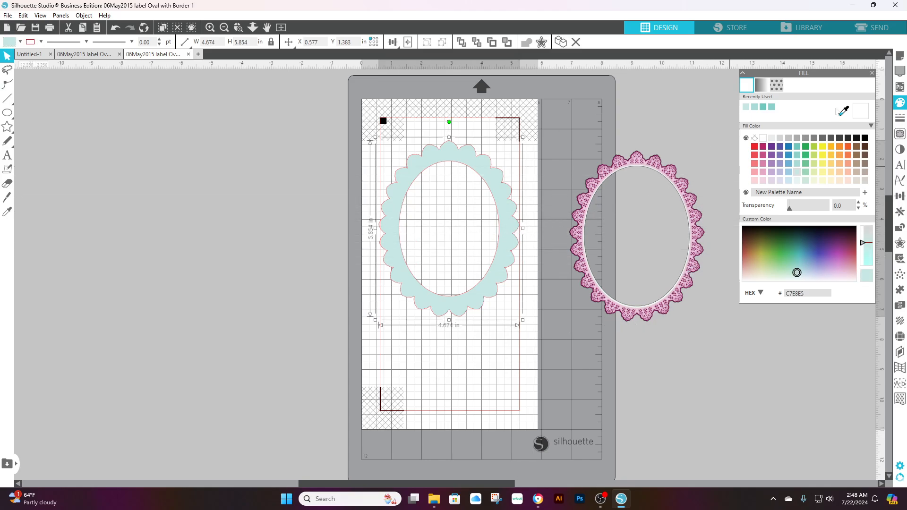
click(776, 85)
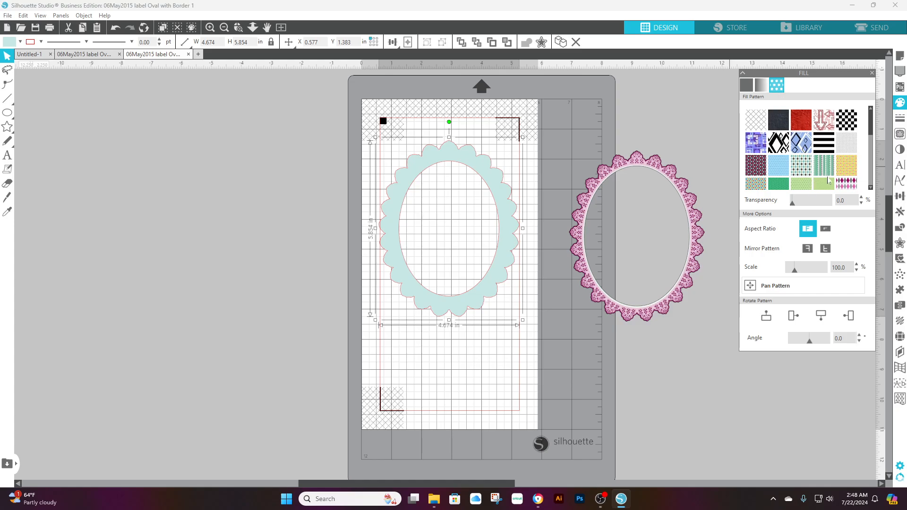
click(872, 141)
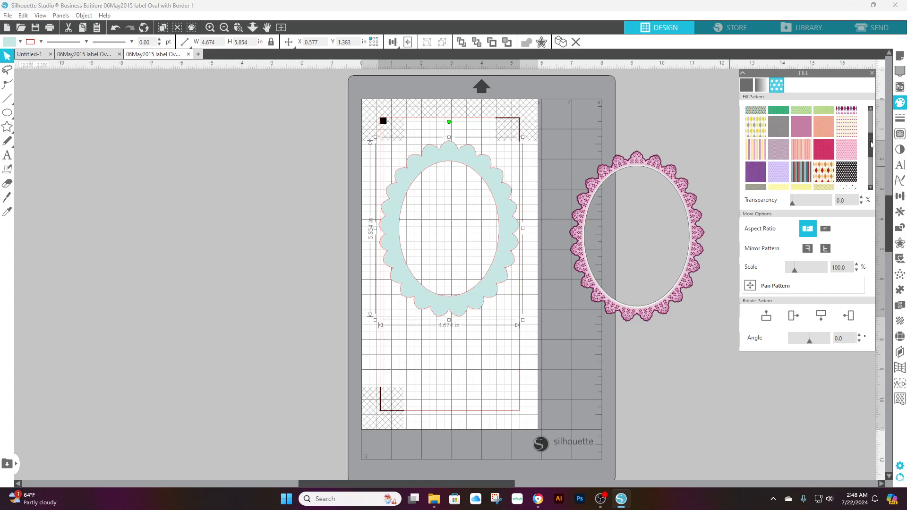
mouse_move(871, 153)
mouse_down()
mouse_move(871, 184)
mouse_move(873, 151)
mouse_up()
drag(873, 145, 877, 130)
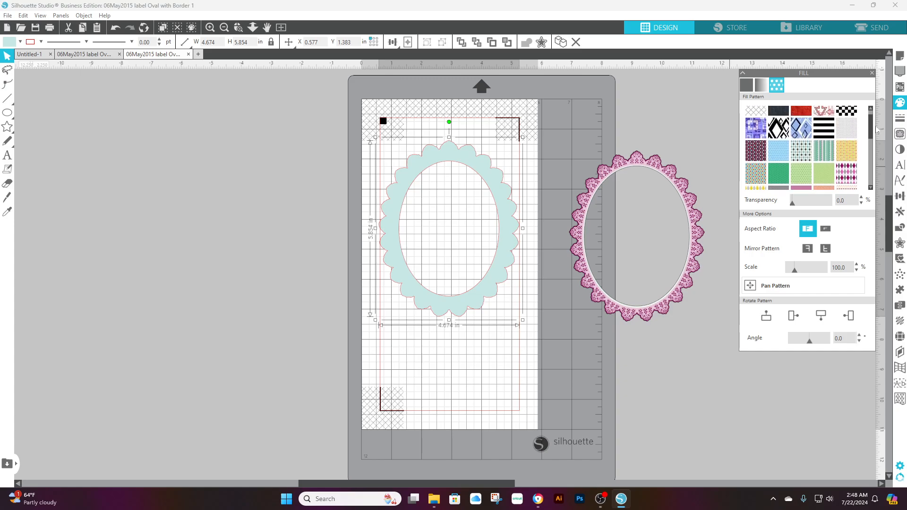
click(825, 176)
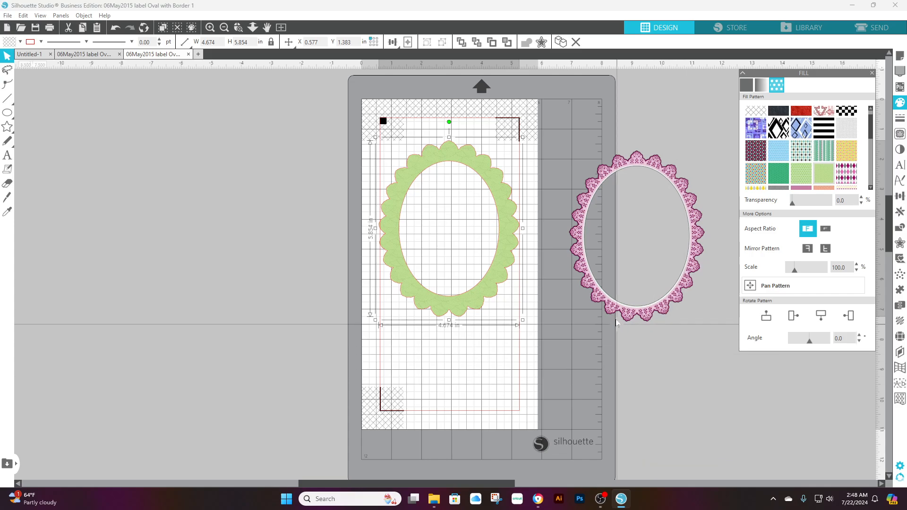
Move the lace frame back onto the page, centered over the scalloped offset, and deselect it
drag(693, 269, 505, 258)
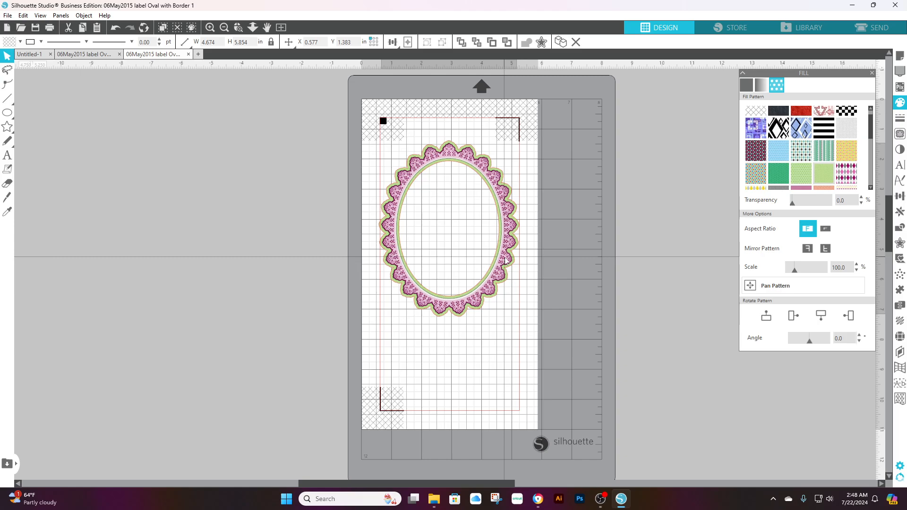
click(577, 328)
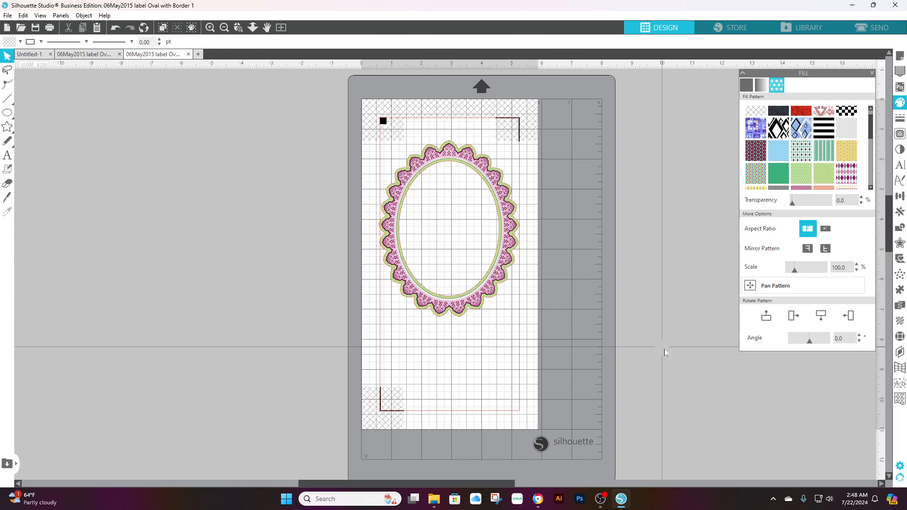